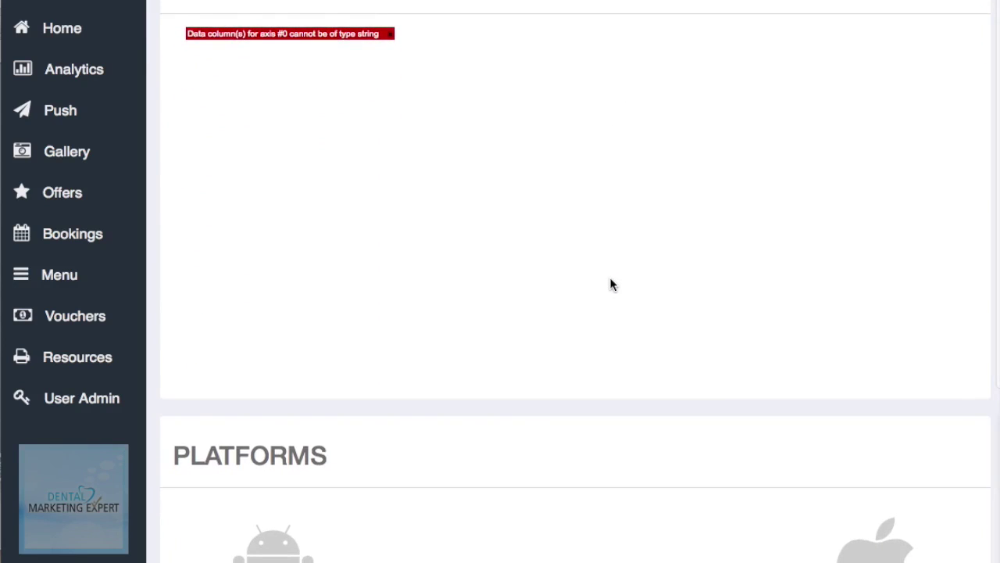
{"action": "scroll", "coordinate": [612, 285], "scroll_direction": "down", "scroll_amount": 5}
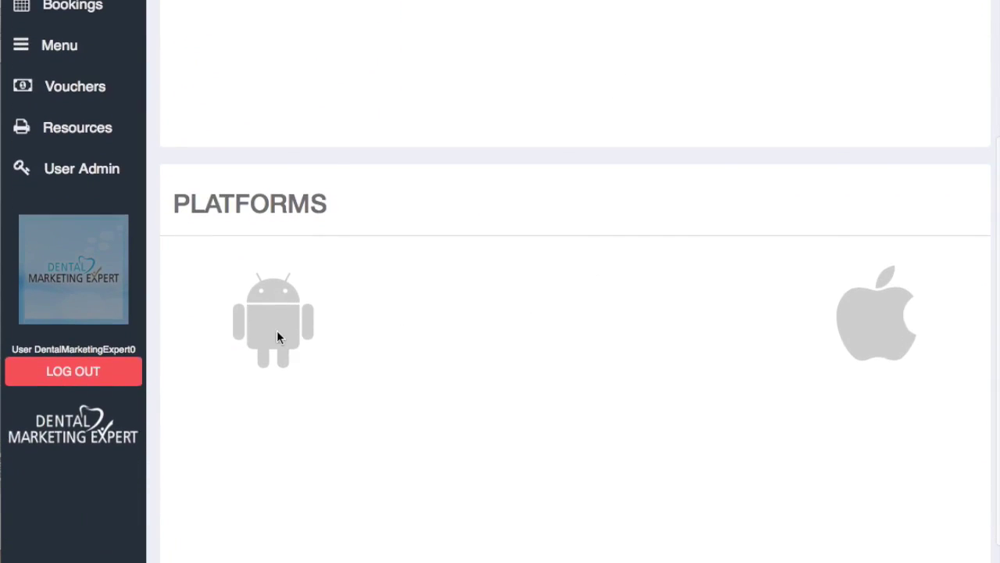
Step: Write the push message 'Hello and welcome to our new app' and open the Schedule Push date picker
{"action": "scroll", "coordinate": [908, 287], "scroll_direction": "up", "scroll_amount": 15}
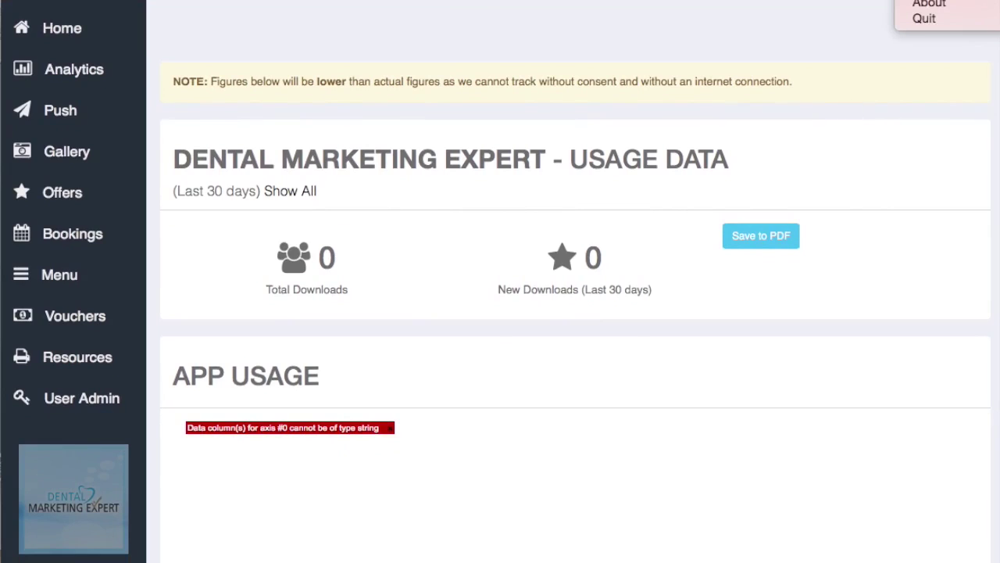
{"action": "key", "text": "Escape"}
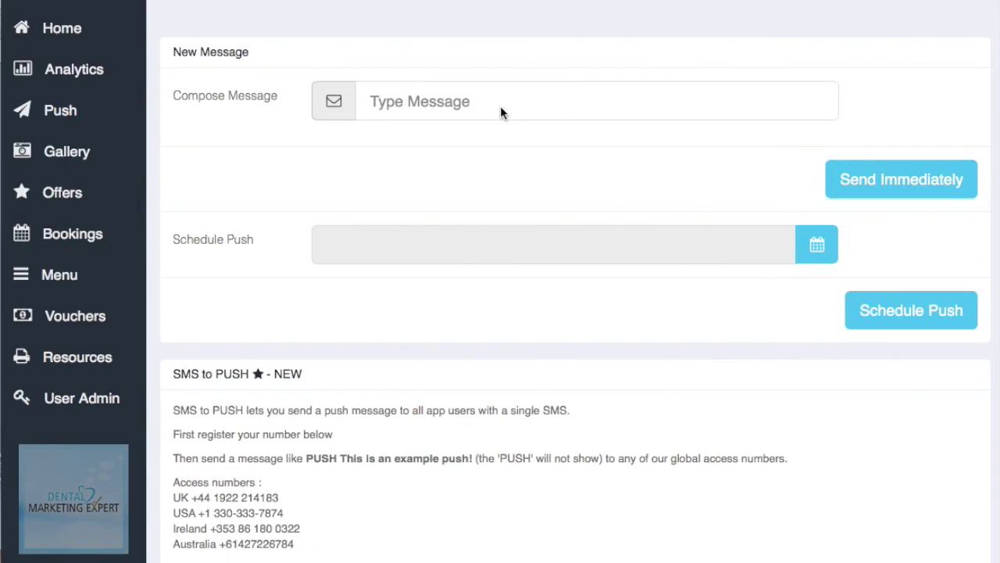
{"action": "left_click", "coordinate": [453, 100]}
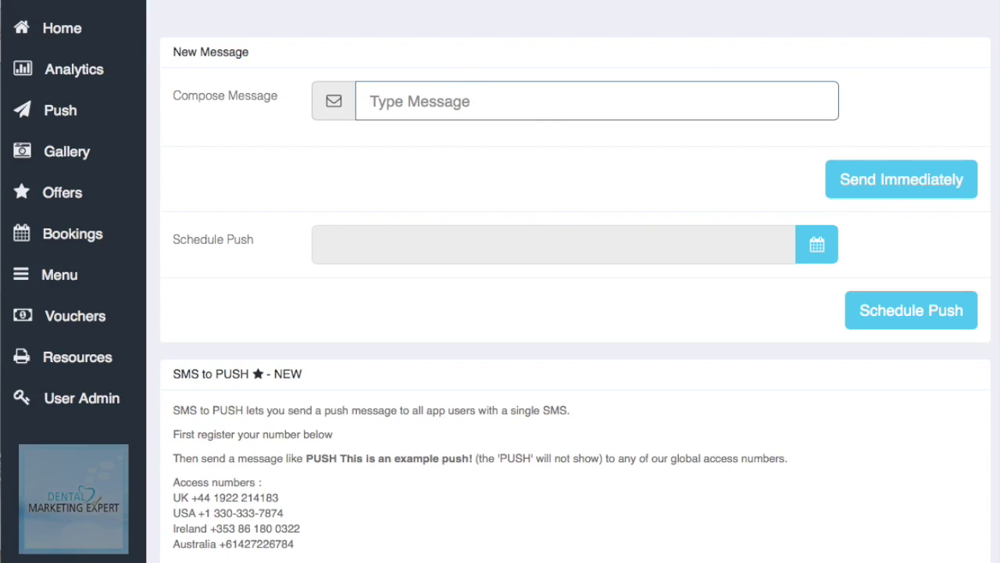
{"action": "type", "text": "Hello and welcome to our new app"}
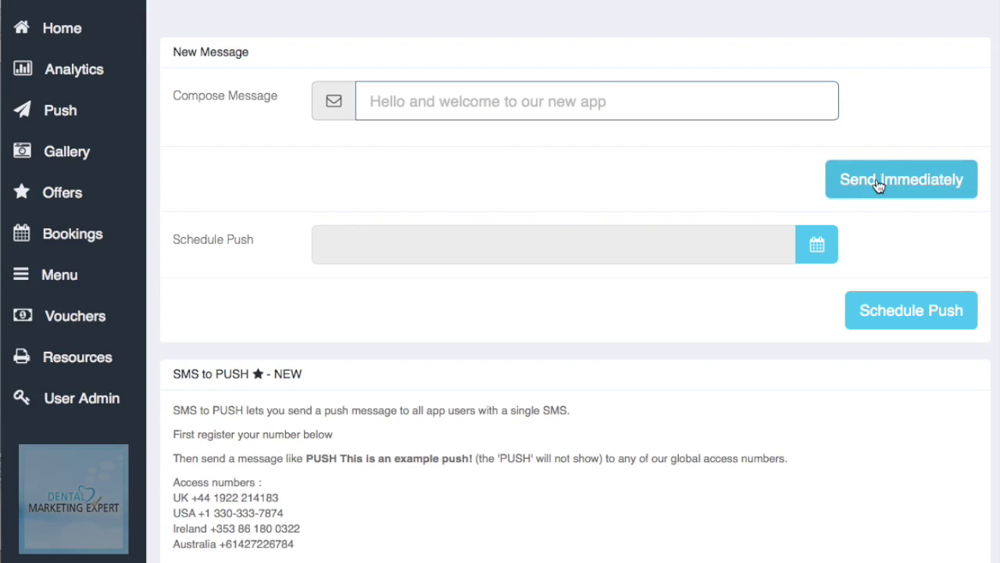
{"action": "left_click", "coordinate": [537, 243]}
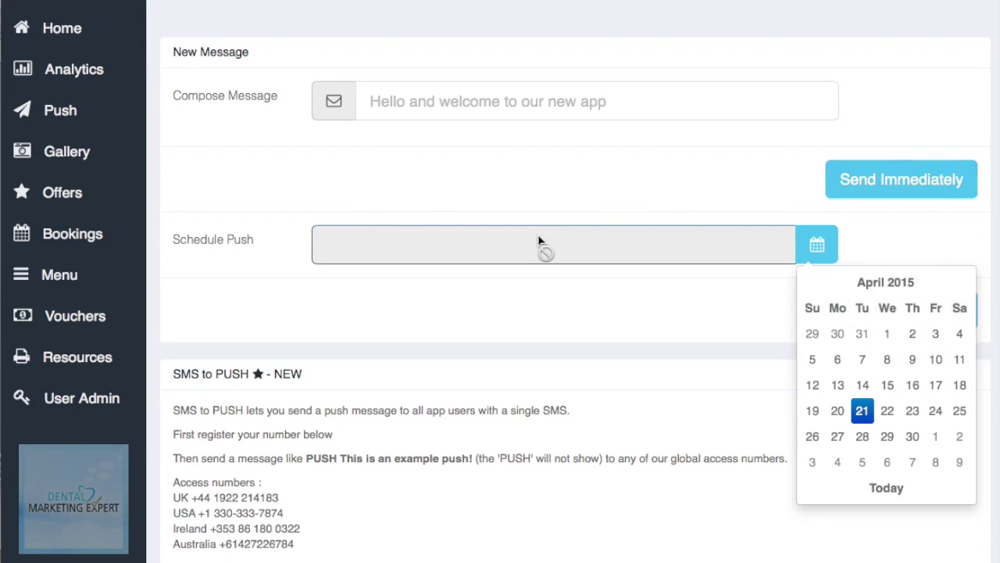
Step: Pick 30 April 2015 at 09:00 AM and schedule the welcome push
{"action": "left_click", "coordinate": [912, 437]}
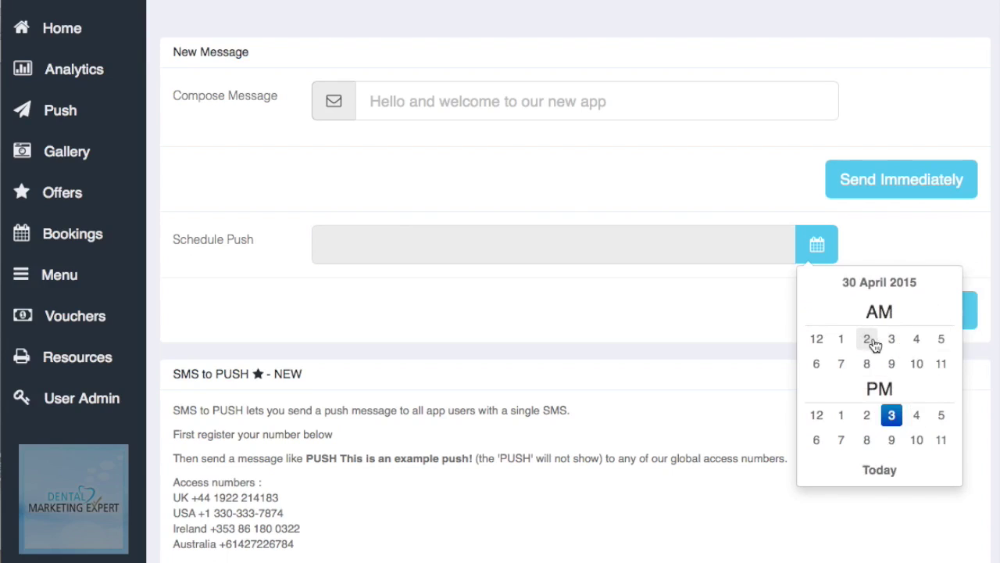
{"action": "left_click", "coordinate": [892, 365]}
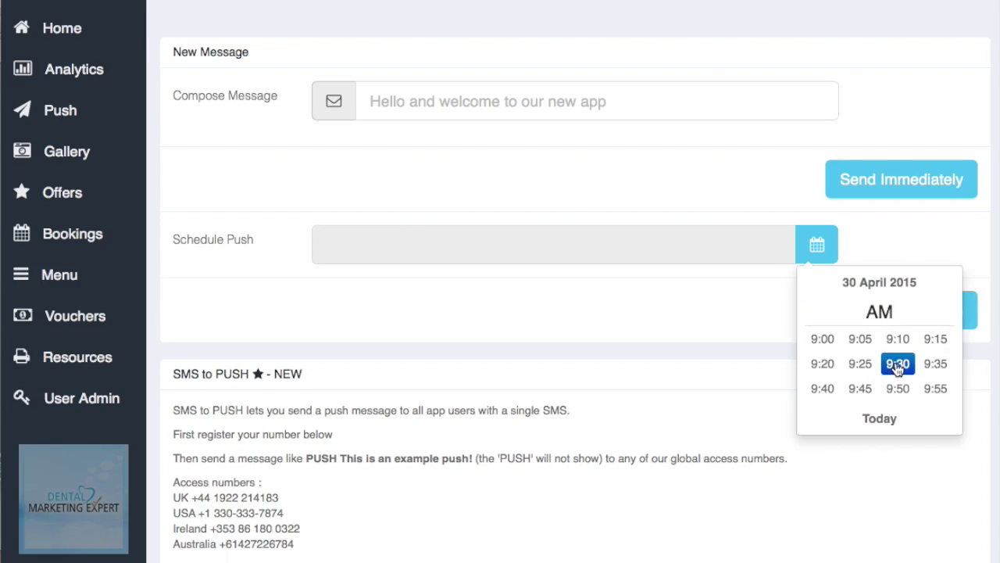
{"action": "left_click", "coordinate": [822, 339]}
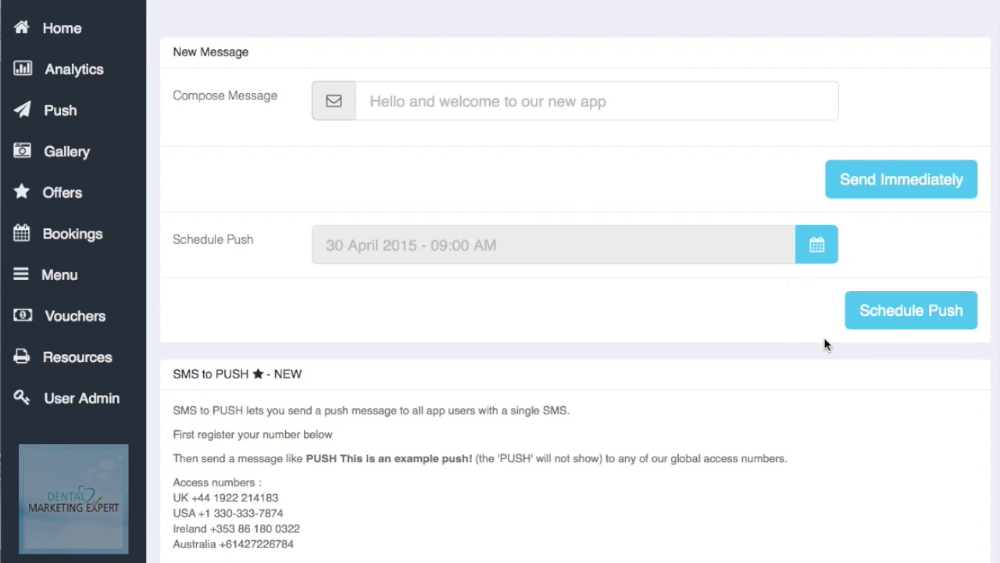
{"action": "left_click", "coordinate": [940, 311]}
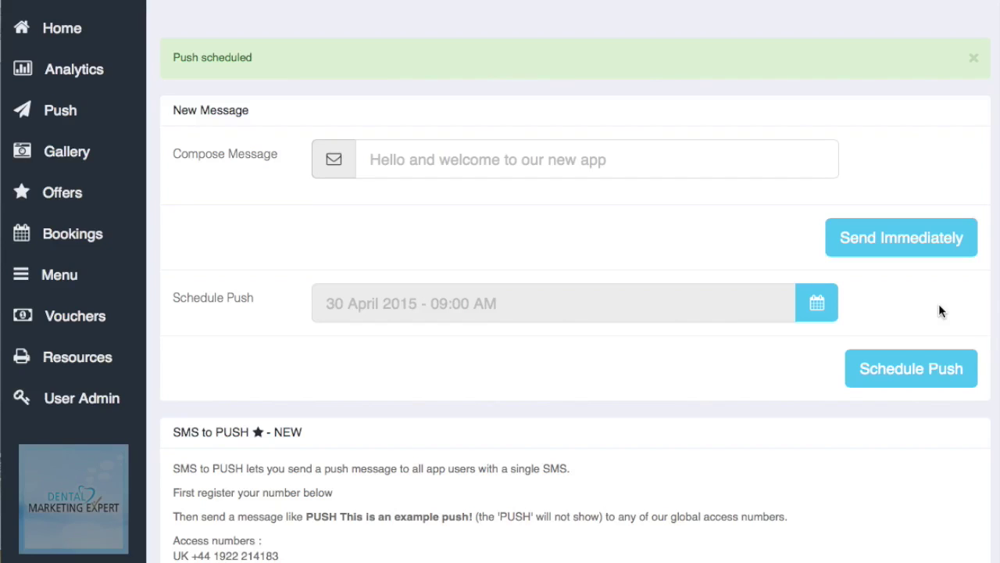
Step: Scroll to the History table, confirm the welcome push shows Scheduled for 30 April 2015, and return to the top
{"action": "scroll", "coordinate": [858, 444], "scroll_direction": "down", "scroll_amount": 3}
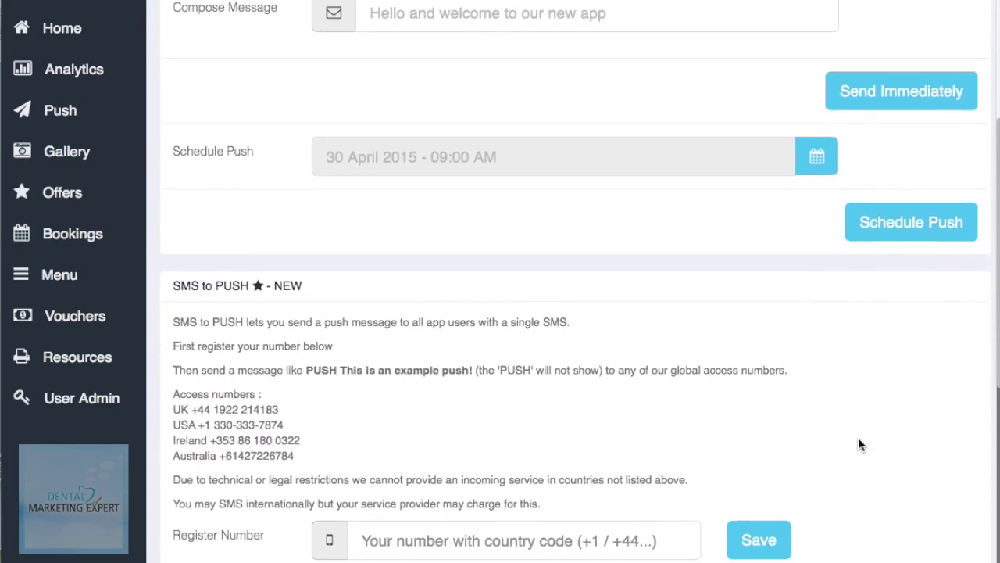
{"action": "scroll", "coordinate": [858, 445], "scroll_direction": "down", "scroll_amount": 2}
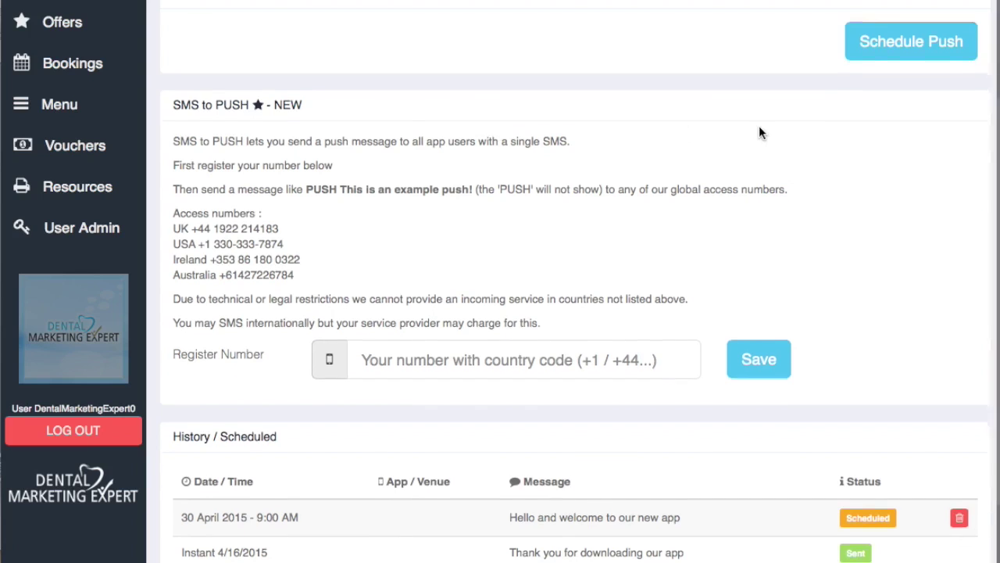
{"action": "scroll", "coordinate": [759, 125], "scroll_direction": "up", "scroll_amount": 4}
{"action": "scroll", "coordinate": [758, 127], "scroll_direction": "up", "scroll_amount": 4}
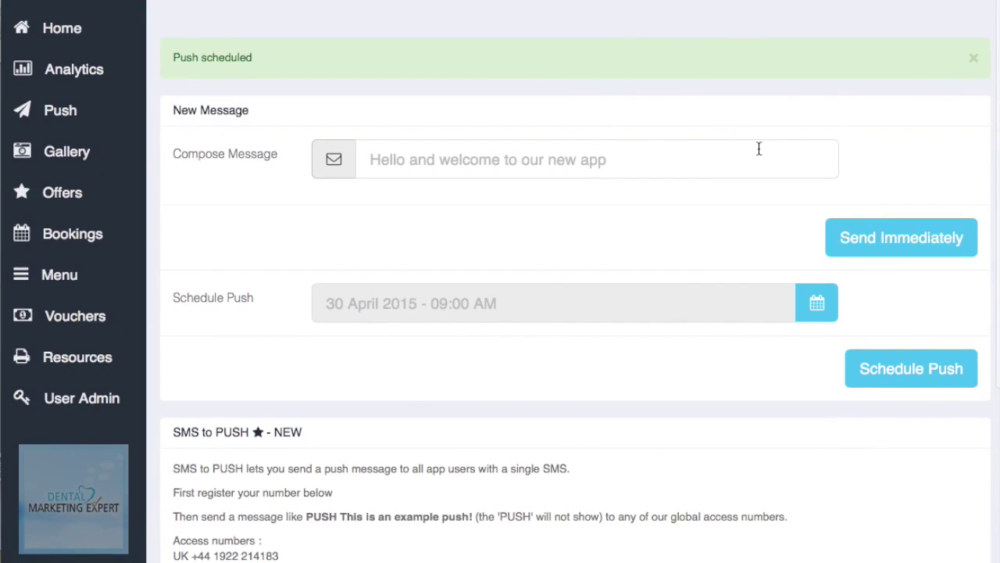
{"action": "scroll", "coordinate": [726, 176], "scroll_direction": "down", "scroll_amount": 3}
{"action": "scroll", "coordinate": [730, 185], "scroll_direction": "down", "scroll_amount": 3}
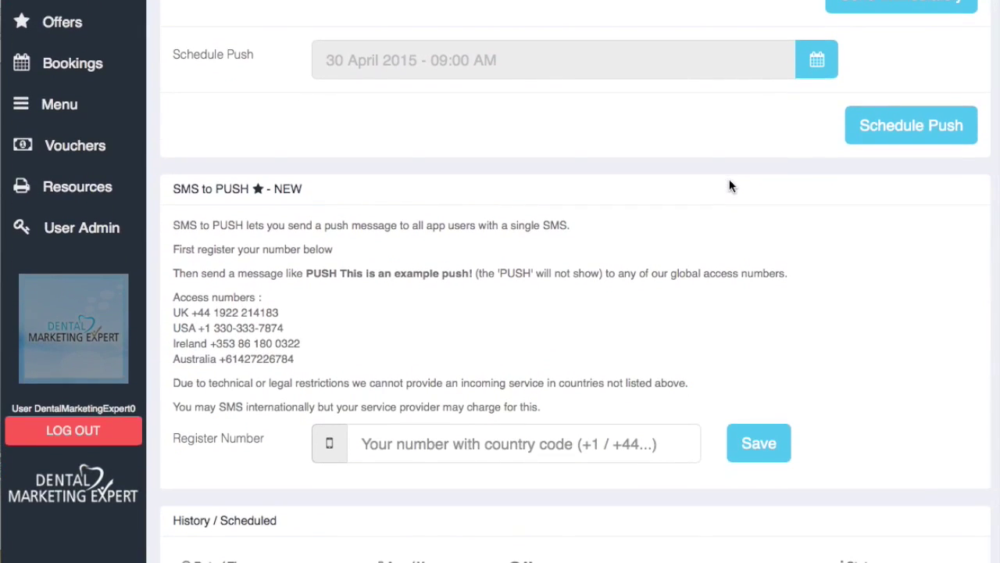
{"action": "scroll", "coordinate": [729, 185], "scroll_direction": "down", "scroll_amount": 1}
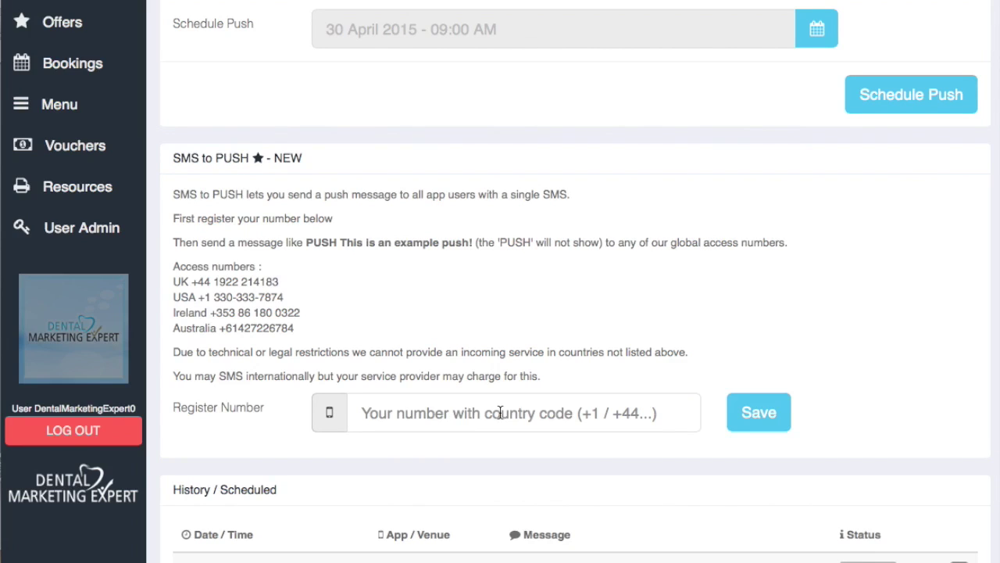
{"action": "scroll", "coordinate": [500, 413], "scroll_direction": "down", "scroll_amount": 3}
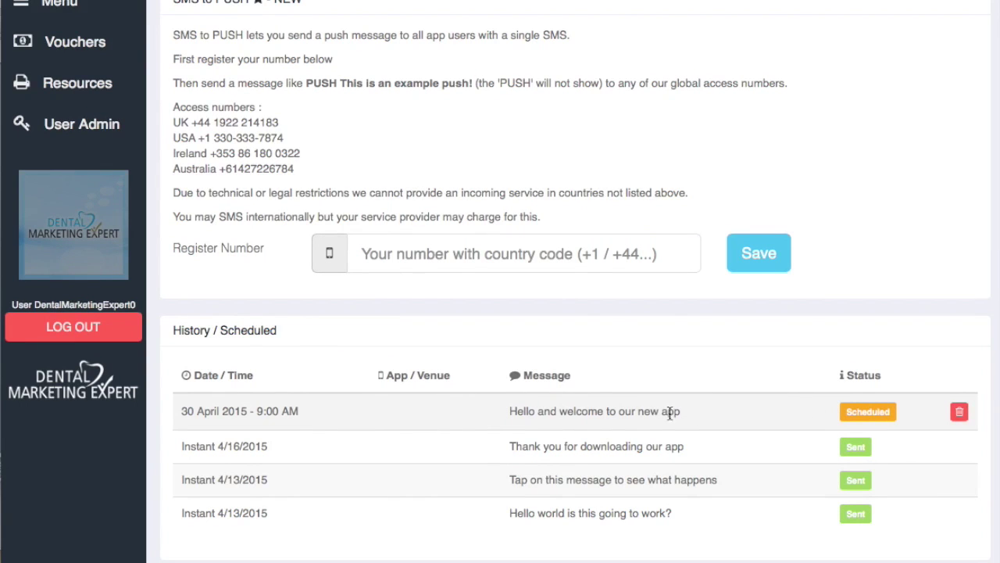
{"action": "scroll", "coordinate": [797, 412], "scroll_direction": "up", "scroll_amount": 3}
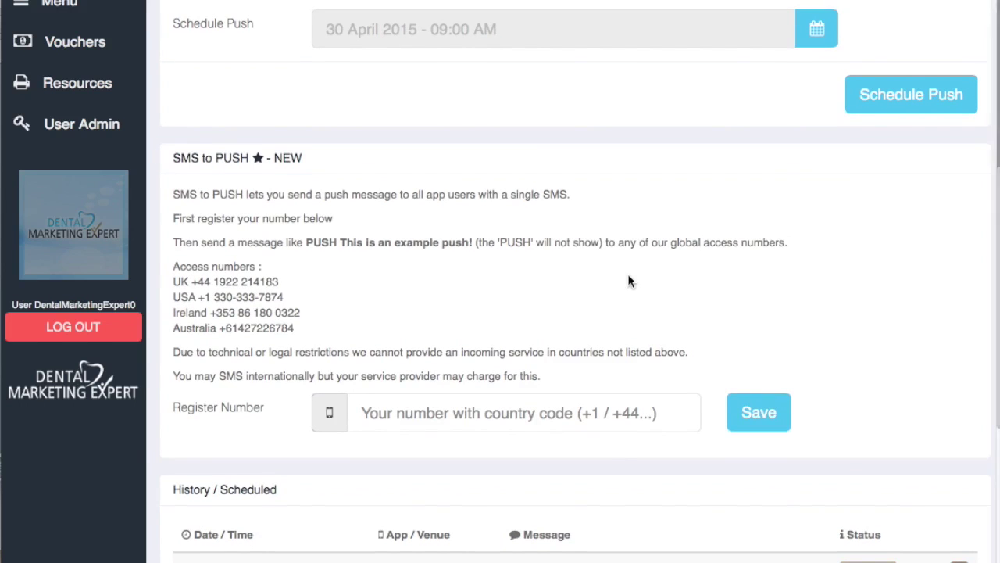
{"action": "scroll", "coordinate": [630, 280], "scroll_direction": "up", "scroll_amount": 5}
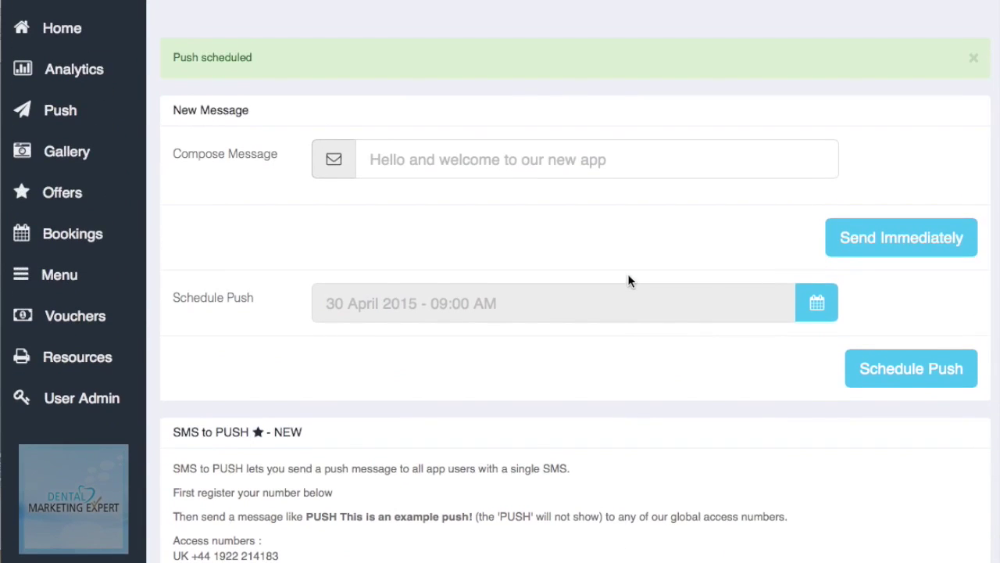
{"action": "scroll", "coordinate": [629, 282], "scroll_direction": "down", "scroll_amount": 2}
{"action": "scroll", "coordinate": [629, 280], "scroll_direction": "down", "scroll_amount": 2}
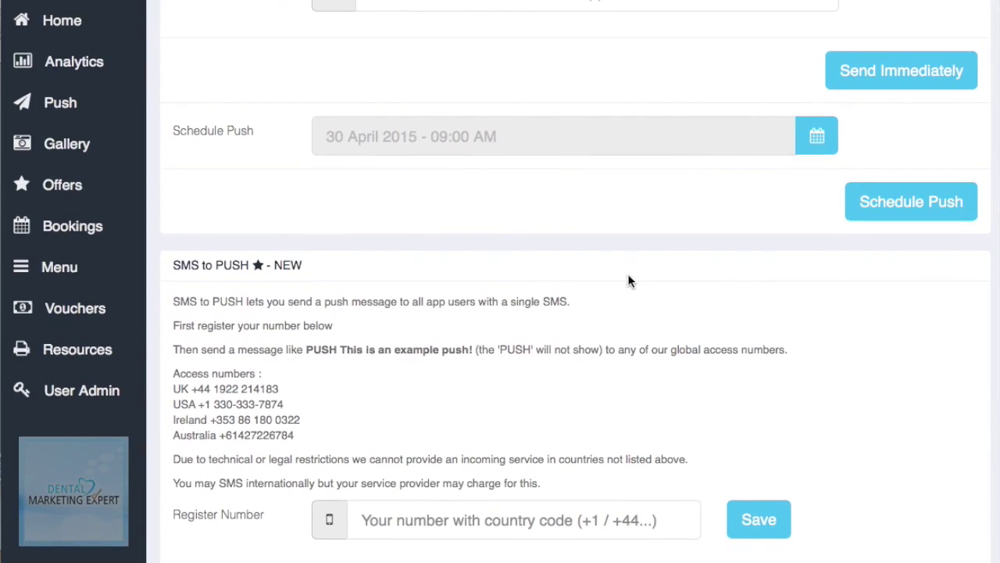
{"action": "scroll", "coordinate": [629, 280], "scroll_direction": "up", "scroll_amount": 4}
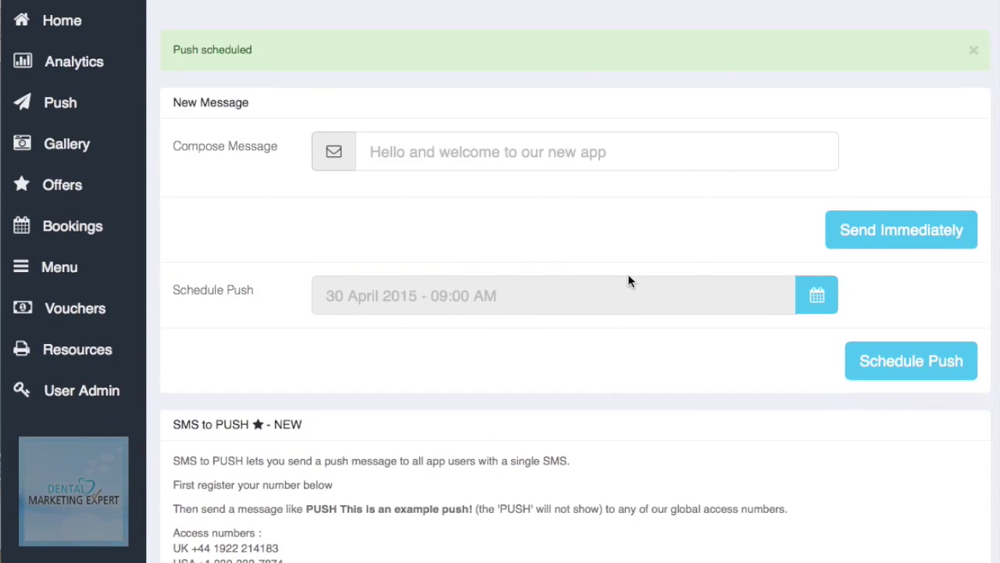
{"action": "scroll", "coordinate": [630, 279], "scroll_direction": "down", "scroll_amount": 4}
{"action": "scroll", "coordinate": [629, 280], "scroll_direction": "up", "scroll_amount": 4}
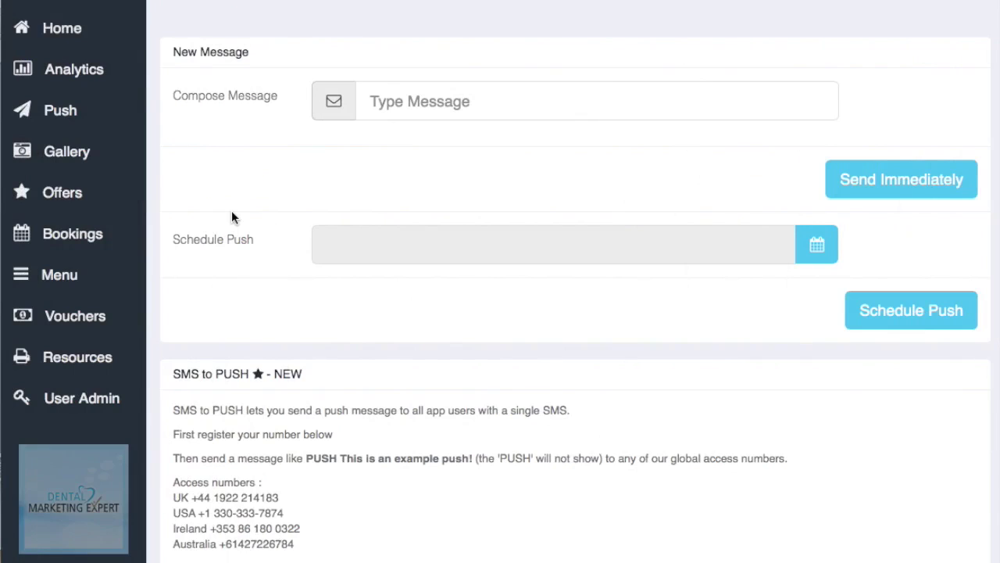
Step: Go to the Gallery page and browse through its images
{"action": "left_click", "coordinate": [49, 156]}
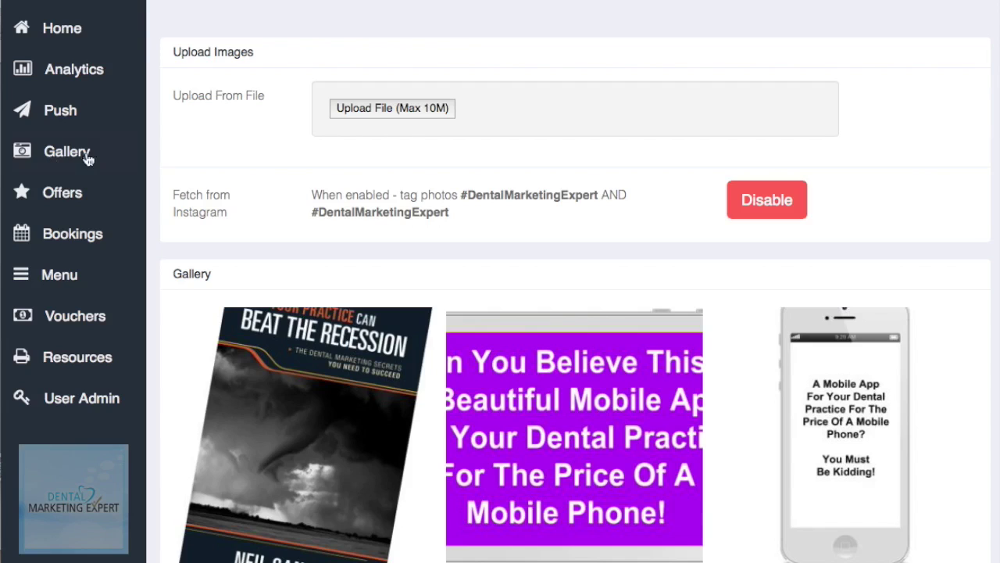
{"action": "scroll", "coordinate": [374, 215], "scroll_direction": "down", "scroll_amount": 8}
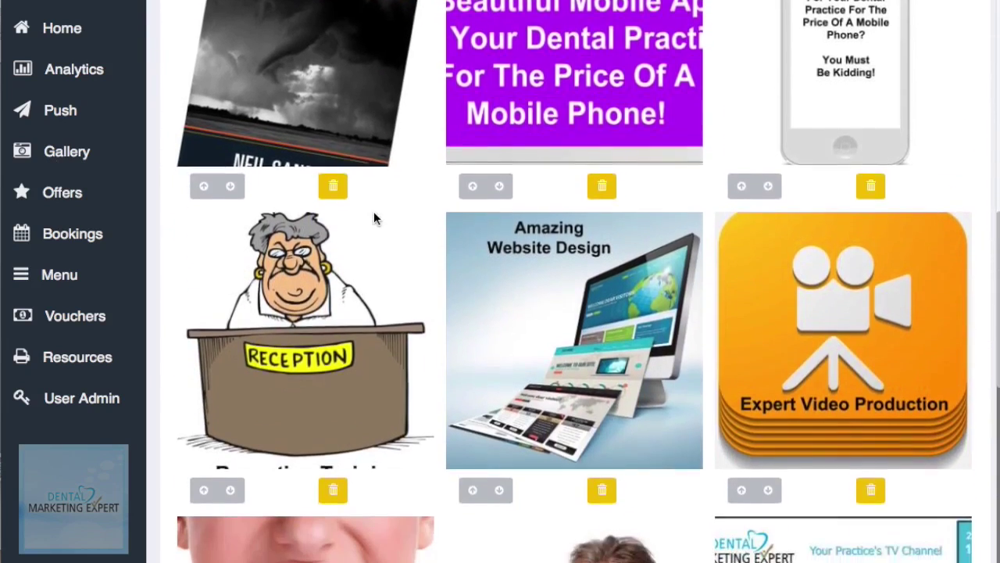
{"action": "scroll", "coordinate": [373, 213], "scroll_direction": "down", "scroll_amount": 5}
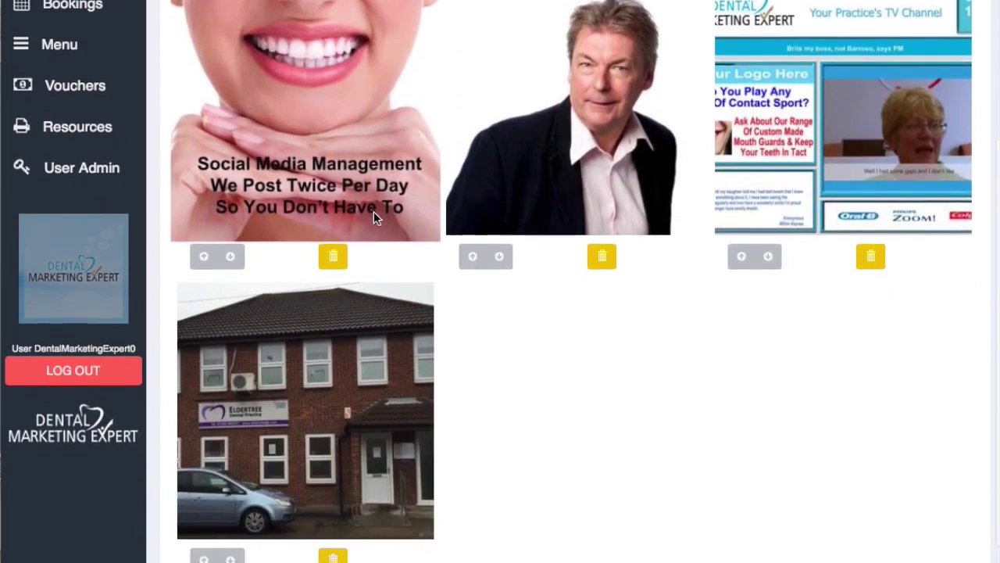
{"action": "scroll", "coordinate": [373, 213], "scroll_direction": "up", "scroll_amount": 8}
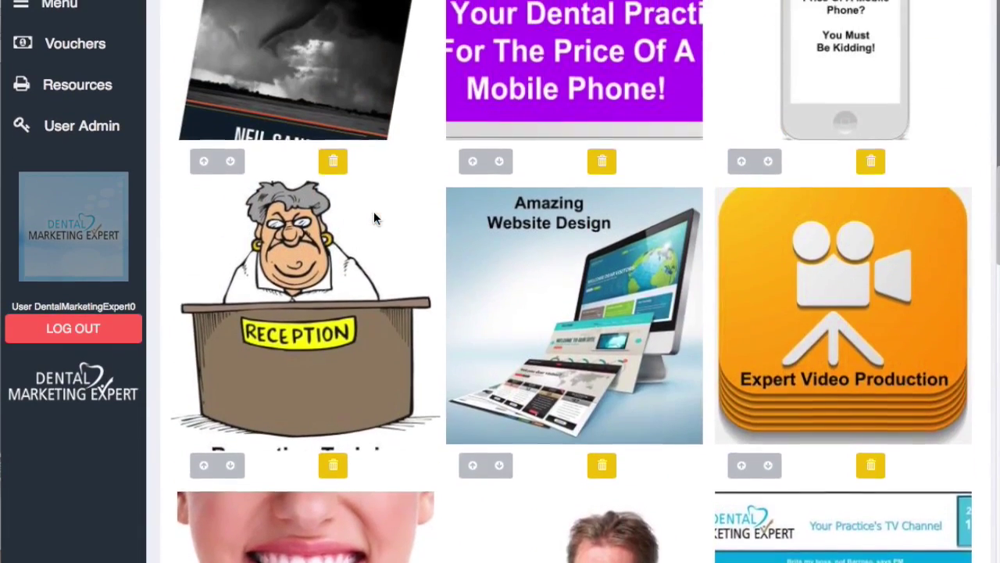
{"action": "scroll", "coordinate": [374, 211], "scroll_direction": "up", "scroll_amount": 4}
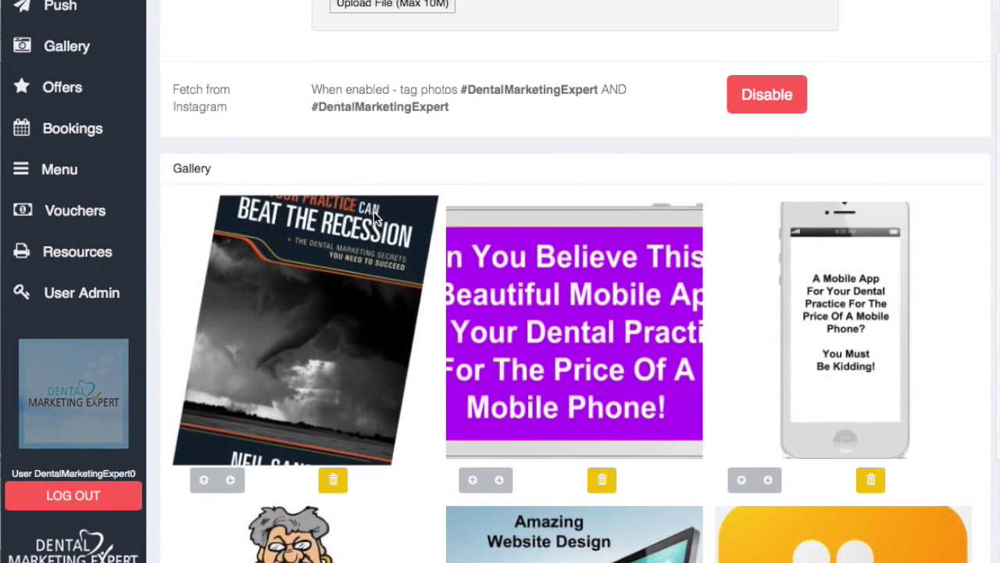
{"action": "scroll", "coordinate": [374, 270], "scroll_direction": "up", "scroll_amount": 2}
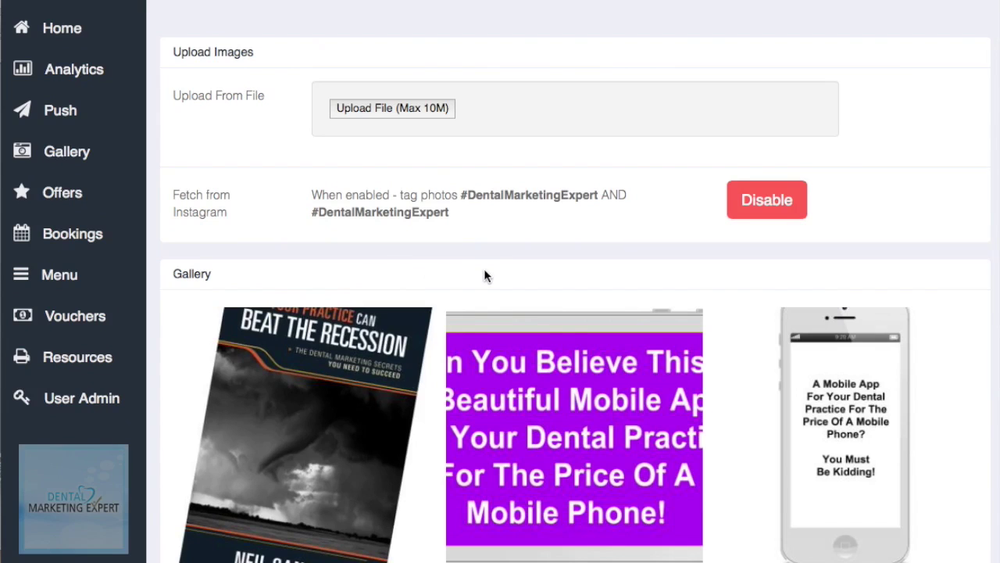
{"action": "scroll", "coordinate": [484, 273], "scroll_direction": "down", "scroll_amount": 10}
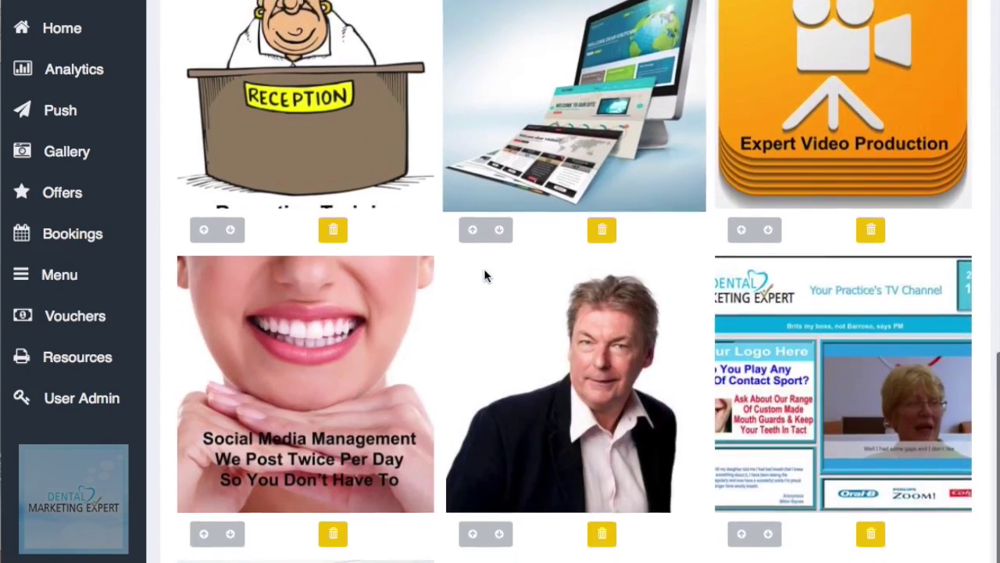
{"action": "scroll", "coordinate": [485, 275], "scroll_direction": "down", "scroll_amount": 4}
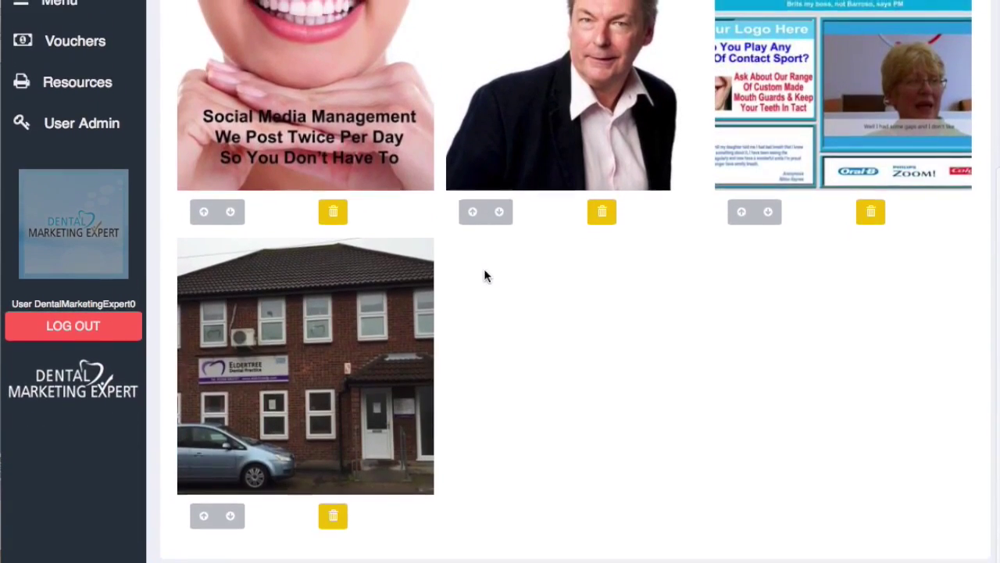
{"action": "scroll", "coordinate": [484, 275], "scroll_direction": "up", "scroll_amount": 15}
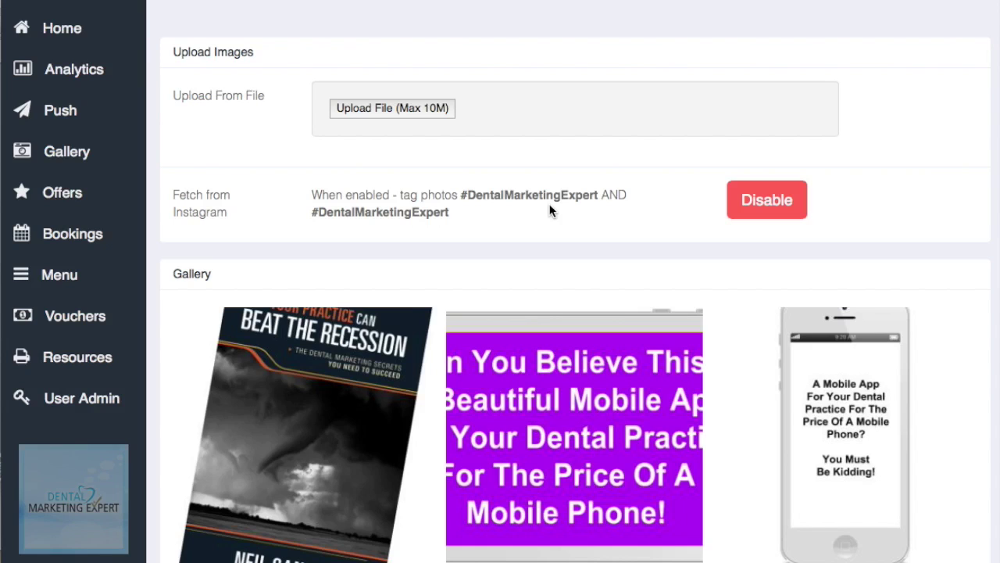
{"action": "scroll", "coordinate": [550, 209], "scroll_direction": "down", "scroll_amount": 5}
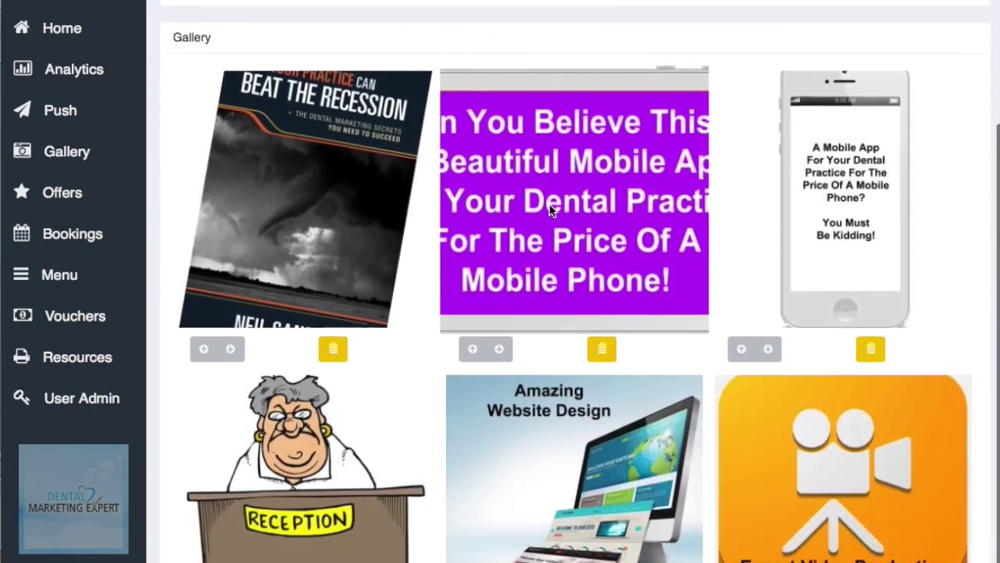
{"action": "scroll", "coordinate": [550, 202], "scroll_direction": "down", "scroll_amount": 4}
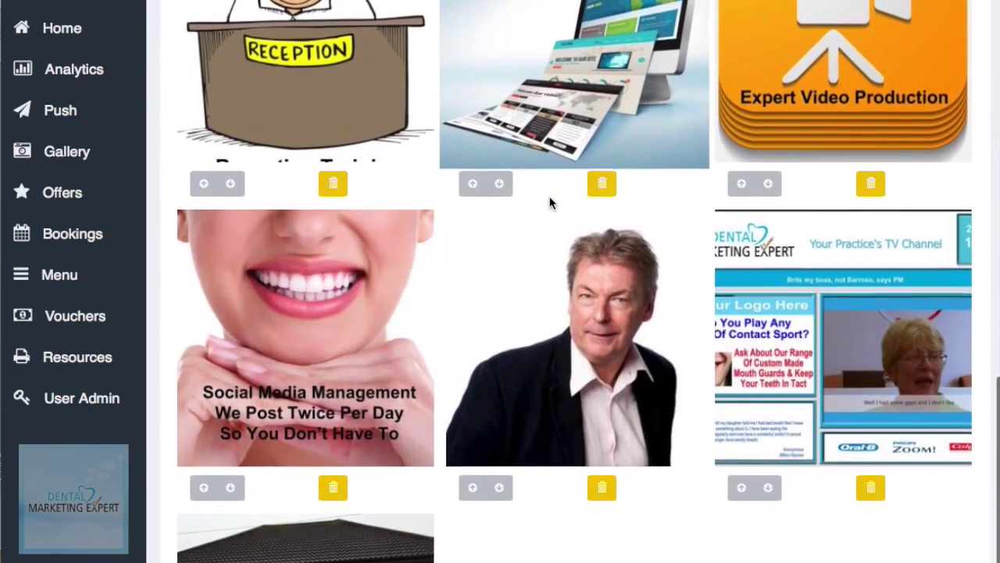
{"action": "scroll", "coordinate": [550, 202], "scroll_direction": "up", "scroll_amount": 6}
{"action": "scroll", "coordinate": [550, 202], "scroll_direction": "up", "scroll_amount": 3}
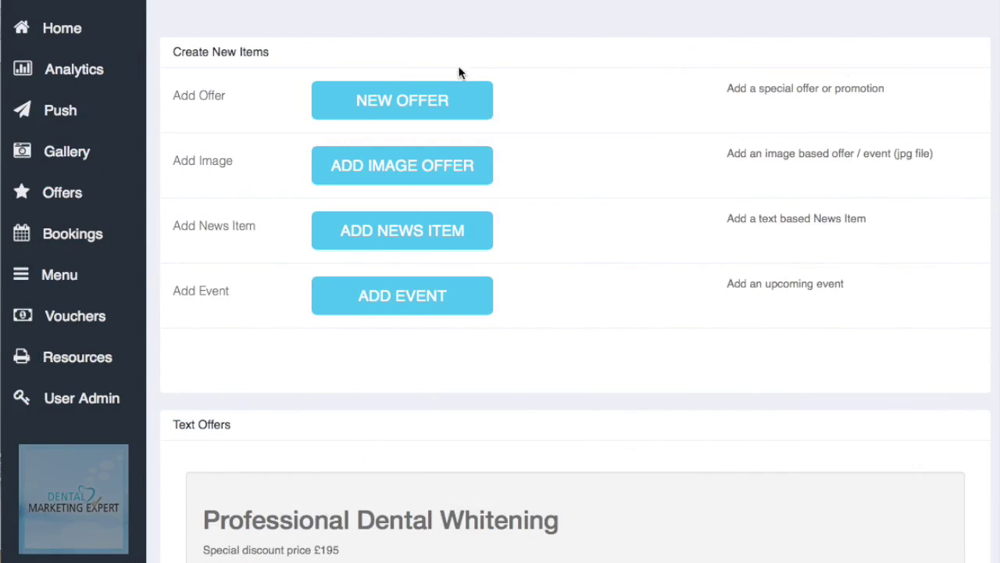
Step: Start a new offer titled '10% Off Whitening'
{"action": "left_click", "coordinate": [391, 105]}
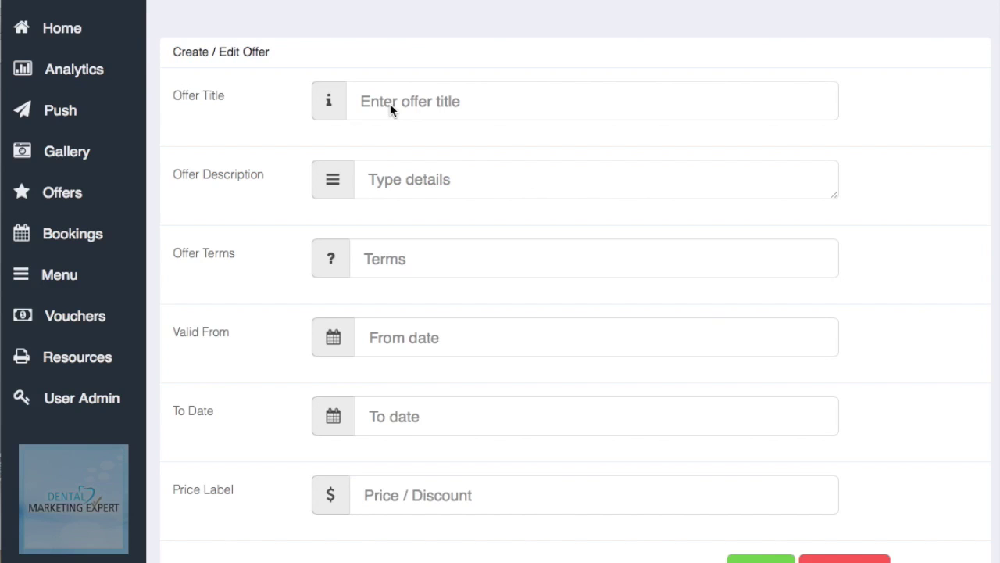
{"action": "left_click", "coordinate": [470, 104]}
{"action": "type", "text": "10"}
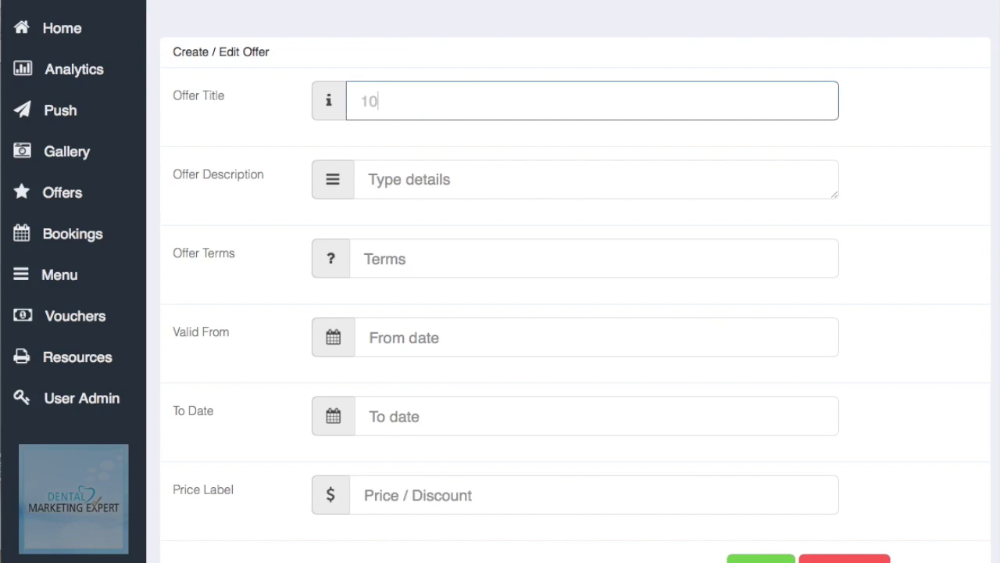
{"action": "type", "text": "% Off Whitwenin"}
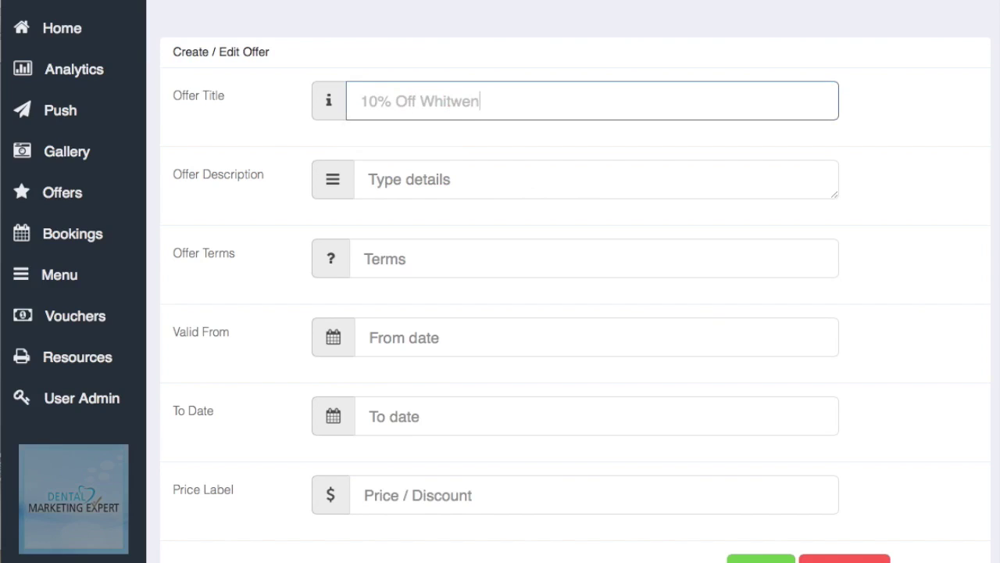
{"action": "key", "text": "BackSpace"}
{"action": "key", "text": "BackSpace"}
{"action": "key", "text": "BackSpace"}
{"action": "key", "text": "BackSpace"}
{"action": "key", "text": "BackSpace"}
{"action": "type", "text": "en"}
{"action": "key", "text": "Right"}
{"action": "key", "text": "BackSpace"}
{"action": "key", "text": "BackSpace"}
{"action": "key", "text": "BackSpace"}
{"action": "type", "text": "t"}
{"action": "key", "text": "BackSpace"}
{"action": "type", "text": "ing"}
Step: Add the description 'Teeth whitening for adults' and terms 'only available to people over 18'
{"action": "left_click", "coordinate": [467, 178]}
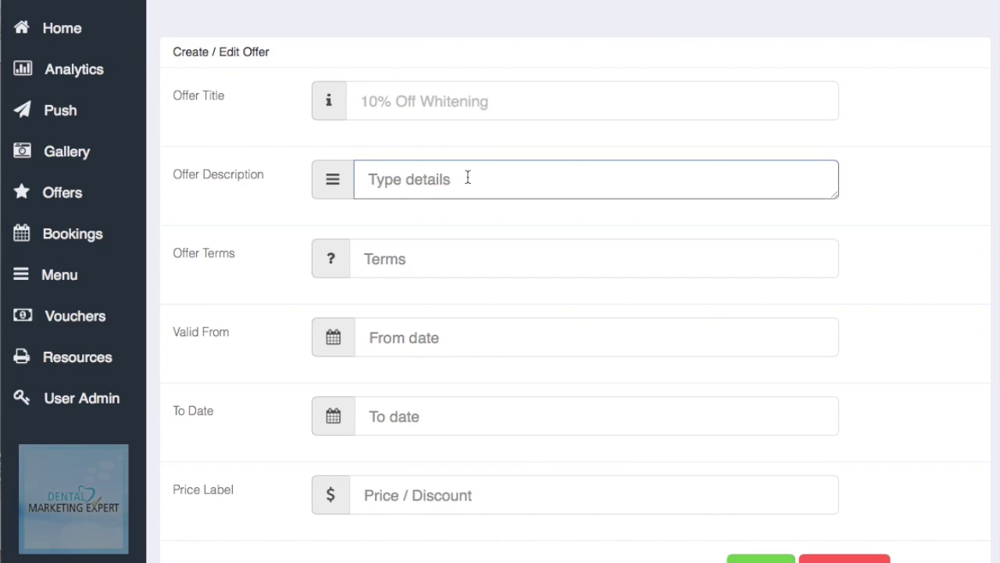
{"action": "type", "text": "Tee"}
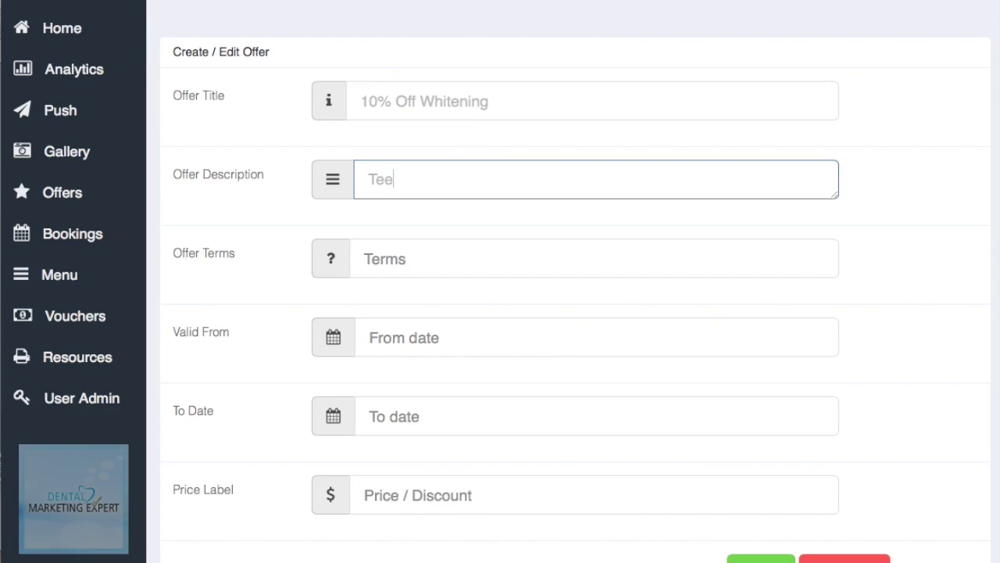
{"action": "type", "text": "th whiteni"}
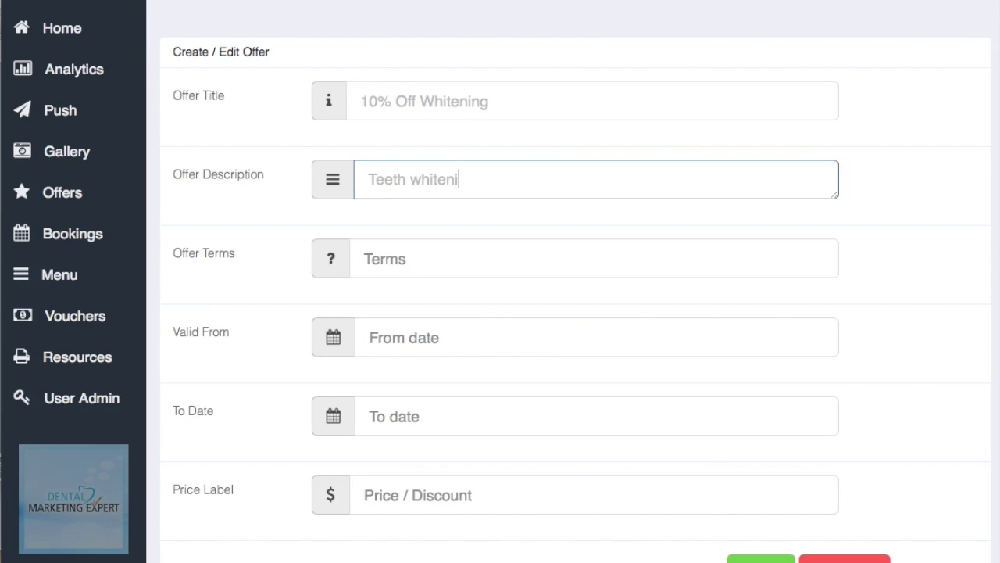
{"action": "type", "text": "ng for adults"}
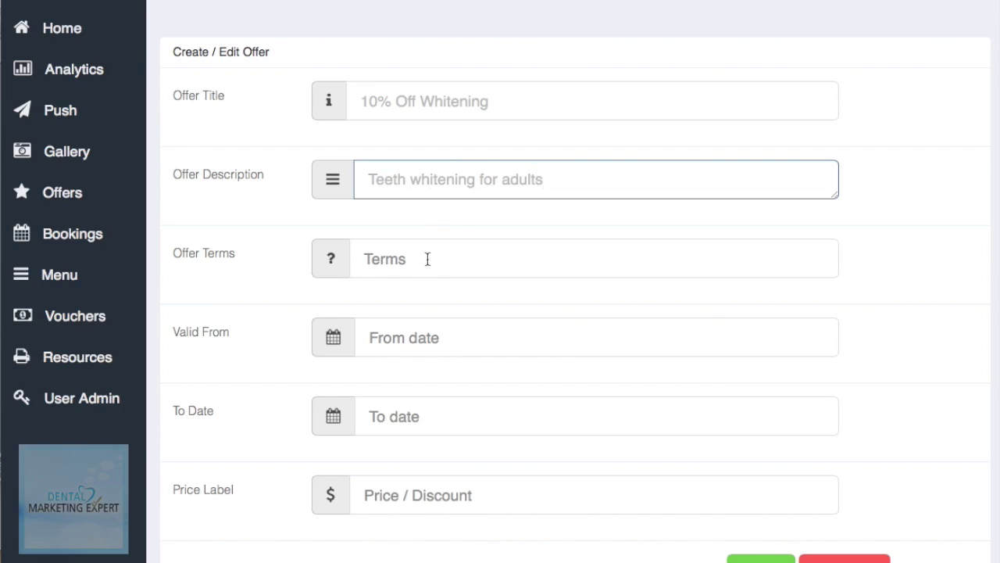
{"action": "left_click", "coordinate": [419, 259]}
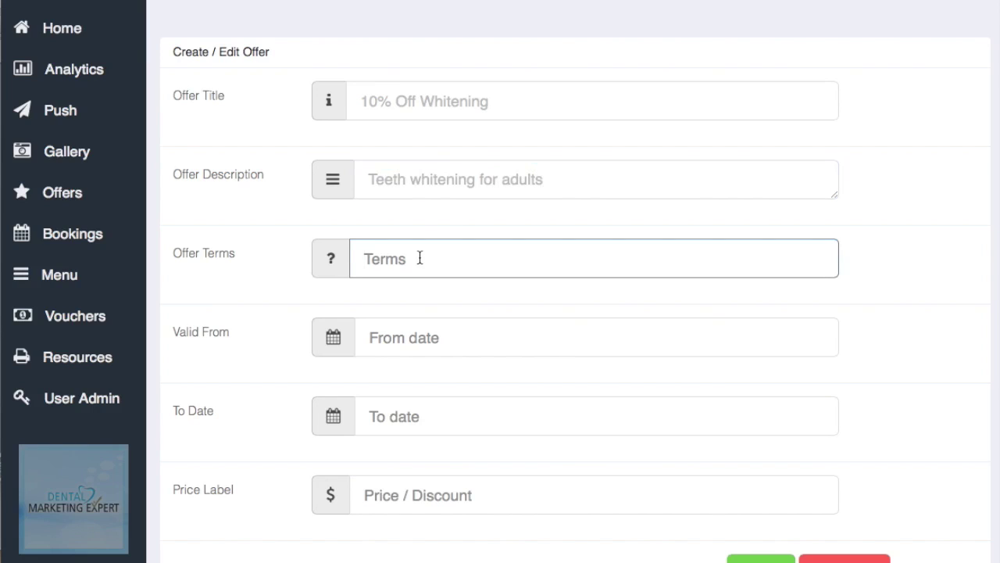
{"action": "type", "text": "only available"}
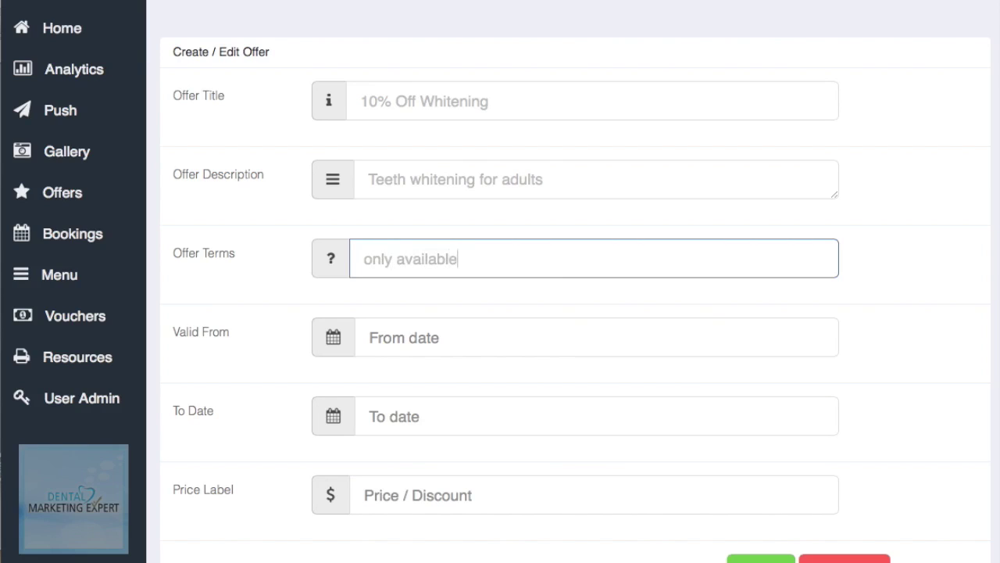
{"action": "type", "text": " to people over 18"}
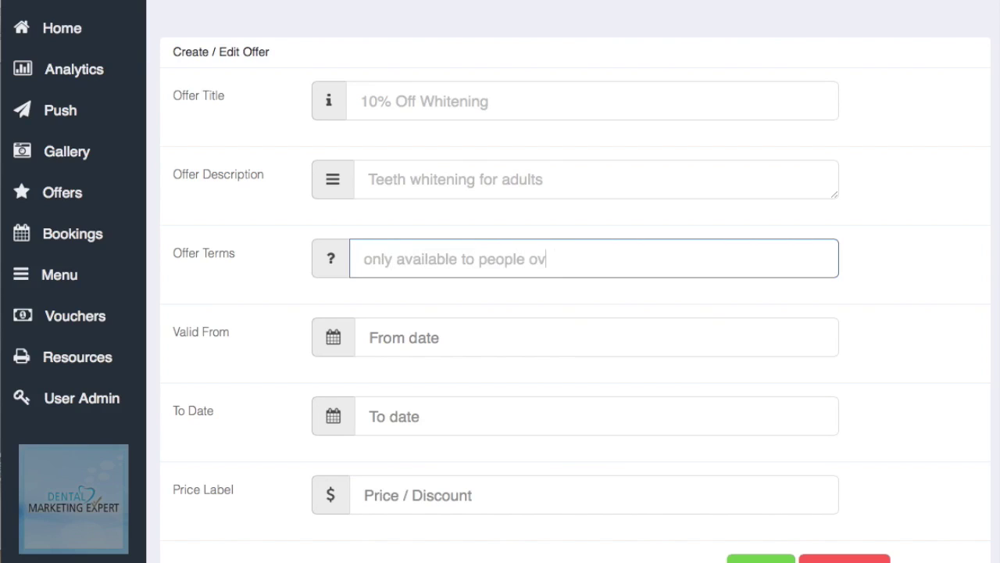
Step: Set validity from 01/05/2015 to 31/05/2015 and the price label '10% Off'
{"action": "left_click", "coordinate": [386, 347]}
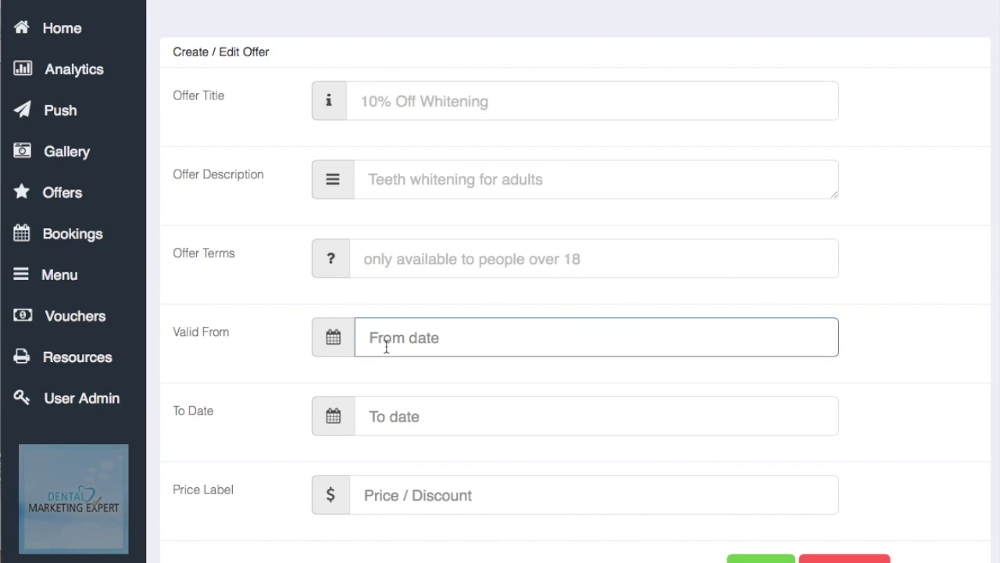
{"action": "type", "text": "0"}
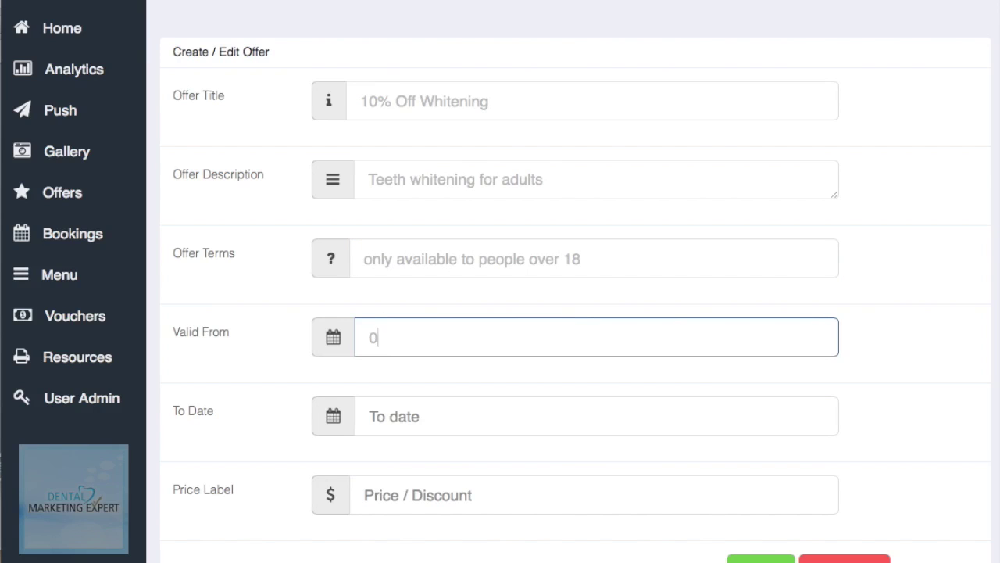
{"action": "type", "text": "1/05/2005"}
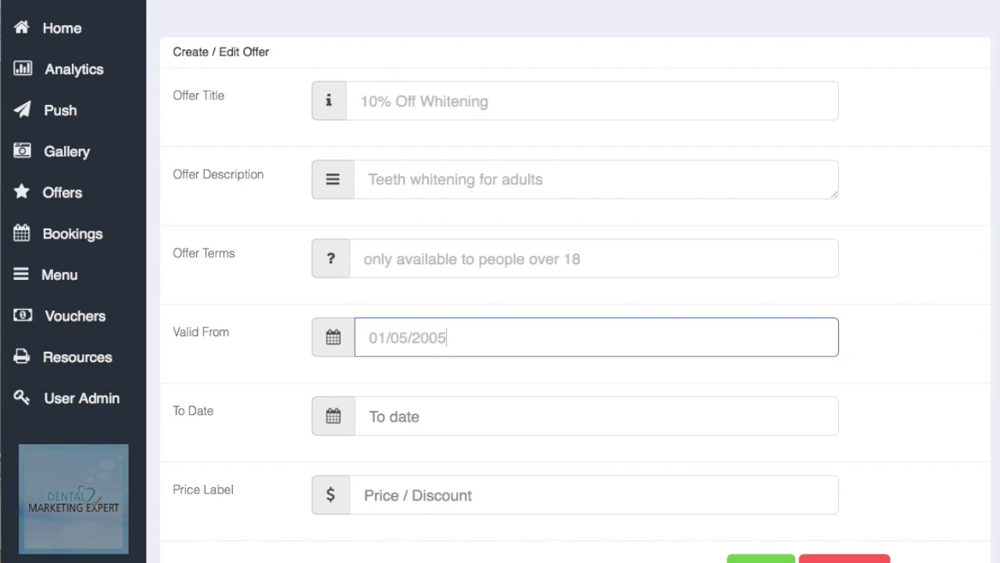
{"action": "left_click", "coordinate": [406, 418]}
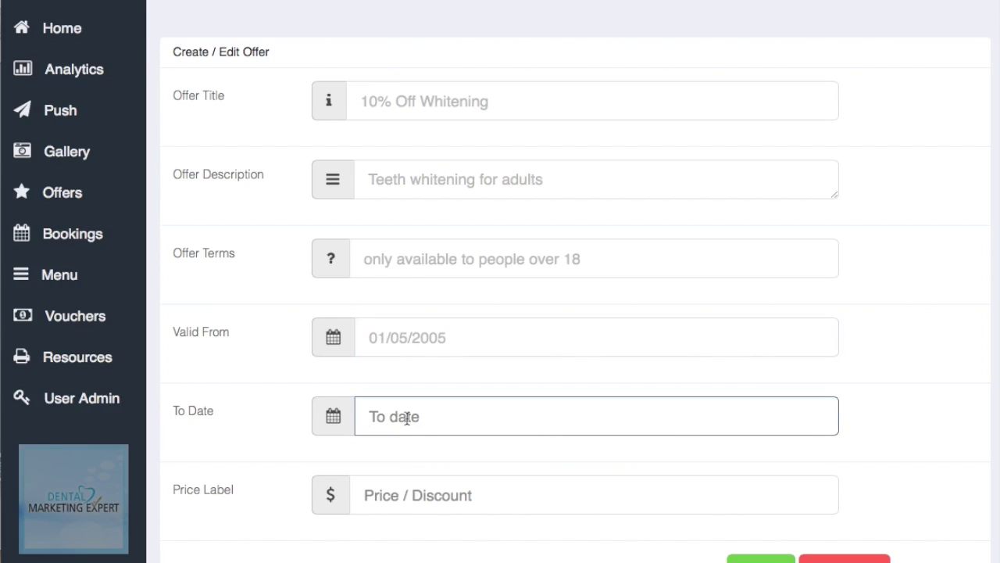
{"action": "type", "text": "31/05/2"}
{"action": "left_click", "coordinate": [448, 339]}
{"action": "key", "text": "BackSpace"}
{"action": "key", "text": "BackSpace"}
{"action": "type", "text": "15"}
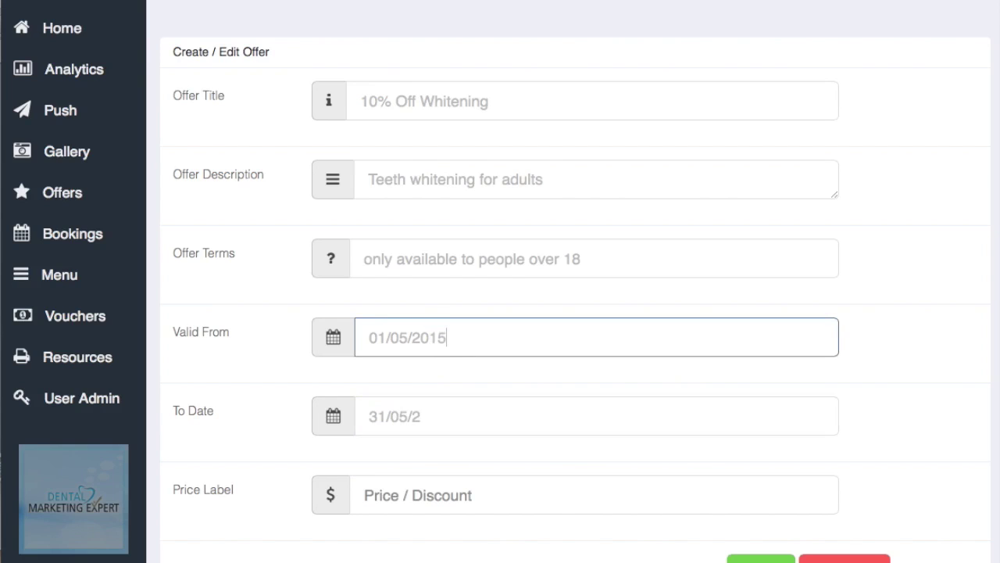
{"action": "left_click", "coordinate": [422, 416]}
{"action": "type", "text": "0"}
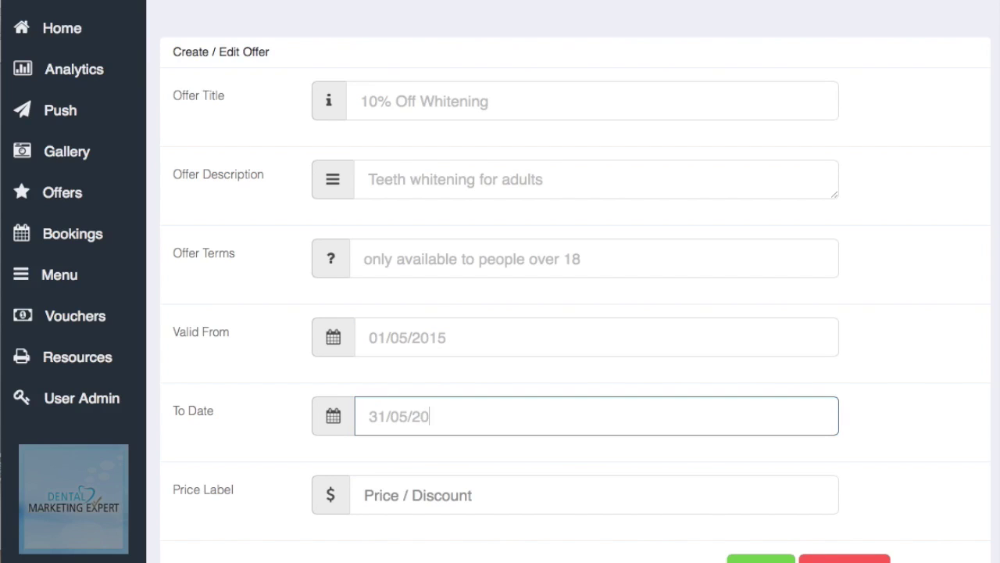
{"action": "type", "text": "15"}
{"action": "scroll", "coordinate": [447, 442], "scroll_direction": "down", "scroll_amount": 3}
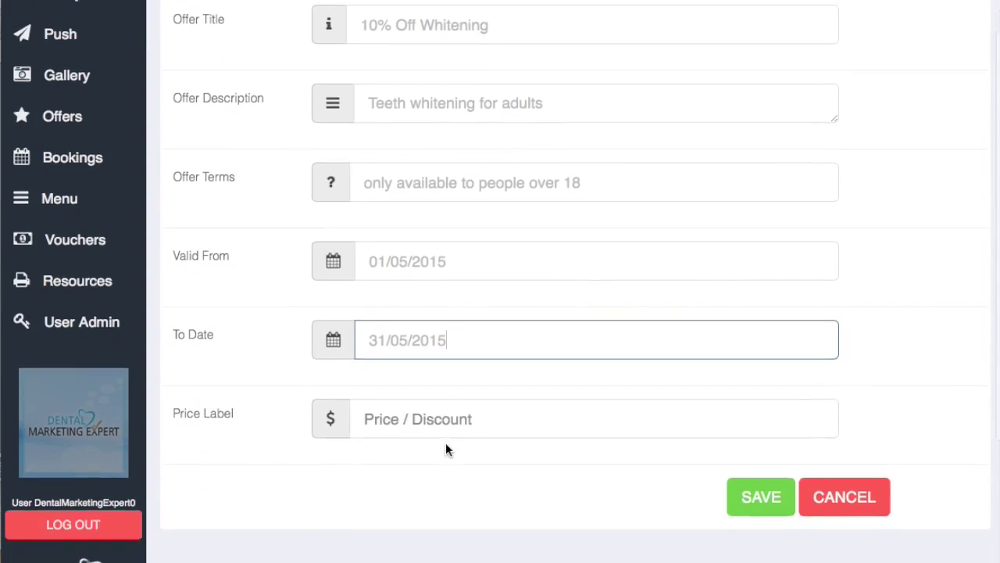
{"action": "left_click", "coordinate": [444, 404]}
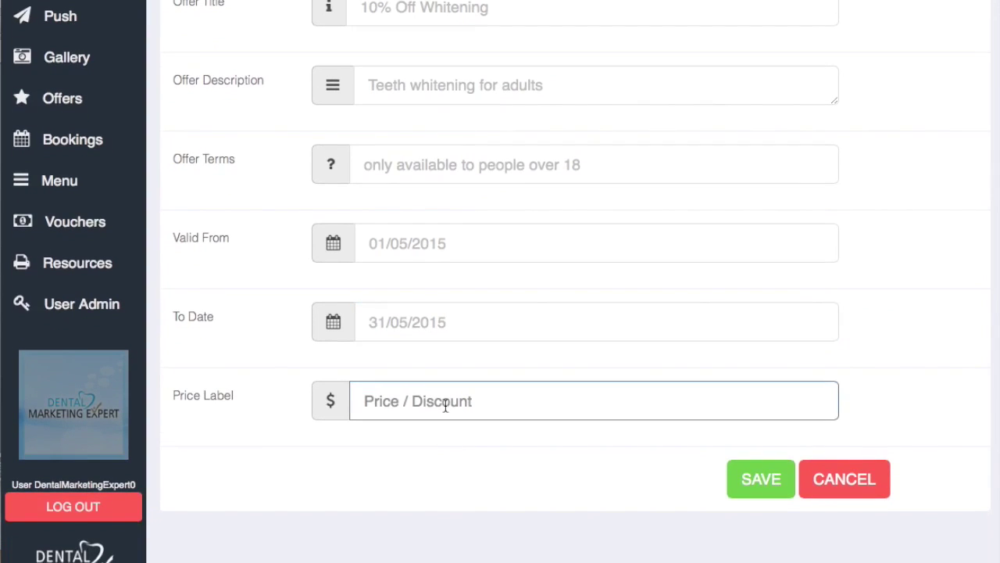
{"action": "type", "text": "10%"}
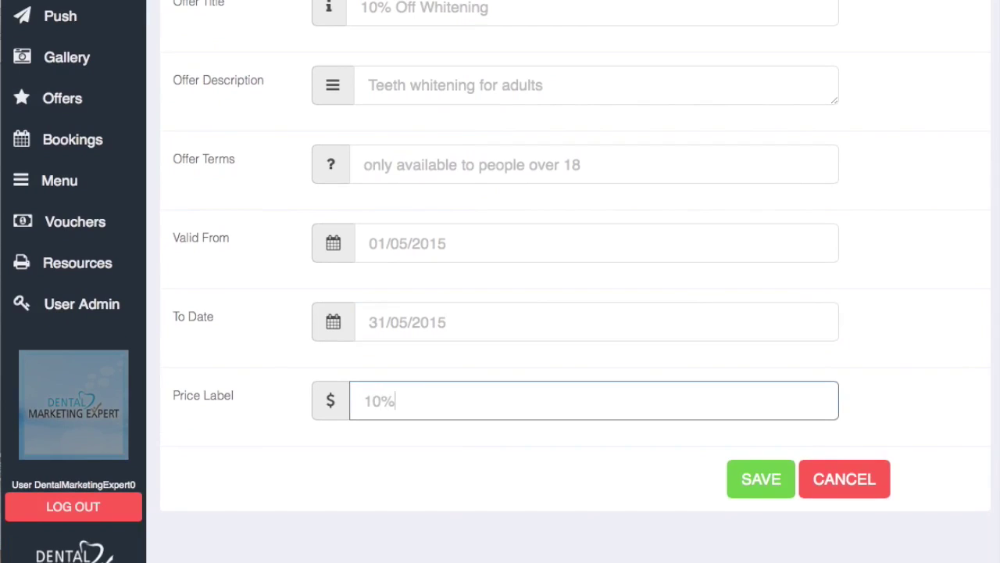
{"action": "type", "text": " Off"}
Step: Save the whitening offer, start a new image offer, and open its Upload File chooser
{"action": "left_click", "coordinate": [778, 477]}
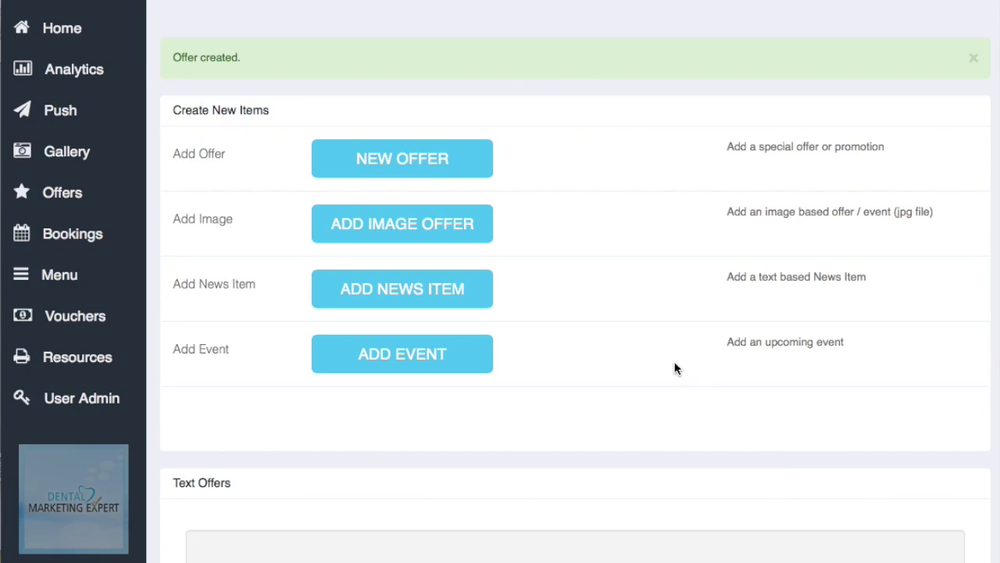
{"action": "left_click", "coordinate": [424, 225]}
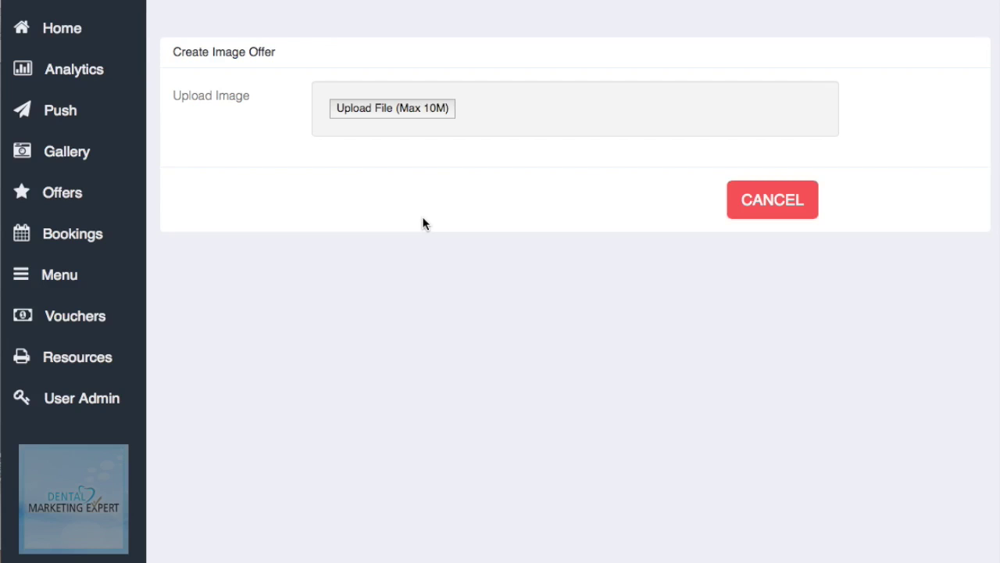
{"action": "left_click", "coordinate": [437, 111]}
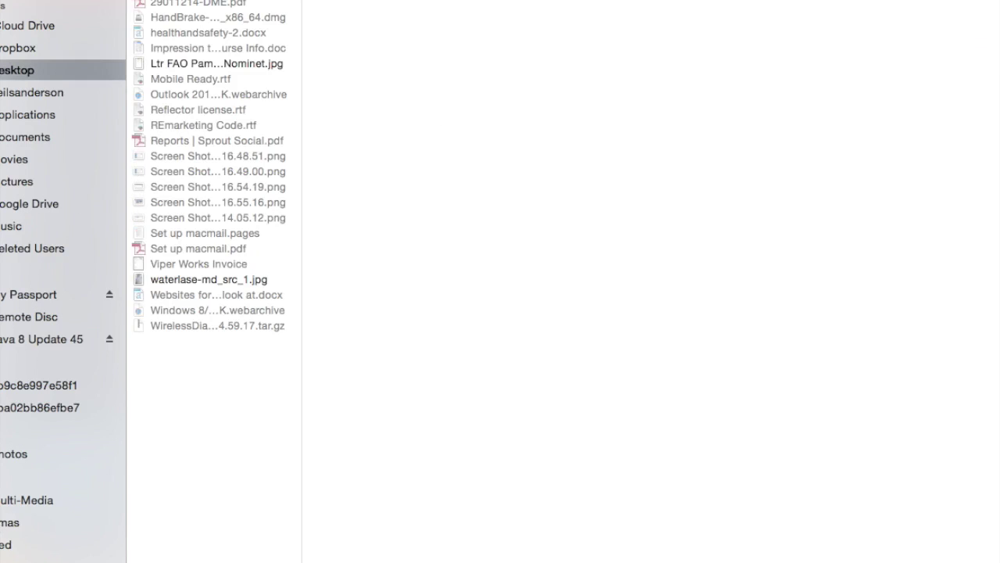
Step: Upload Whitening (reduced).jpg from Dropbox > Stock Photographs as the image offer
{"action": "left_click", "coordinate": [4, 523]}
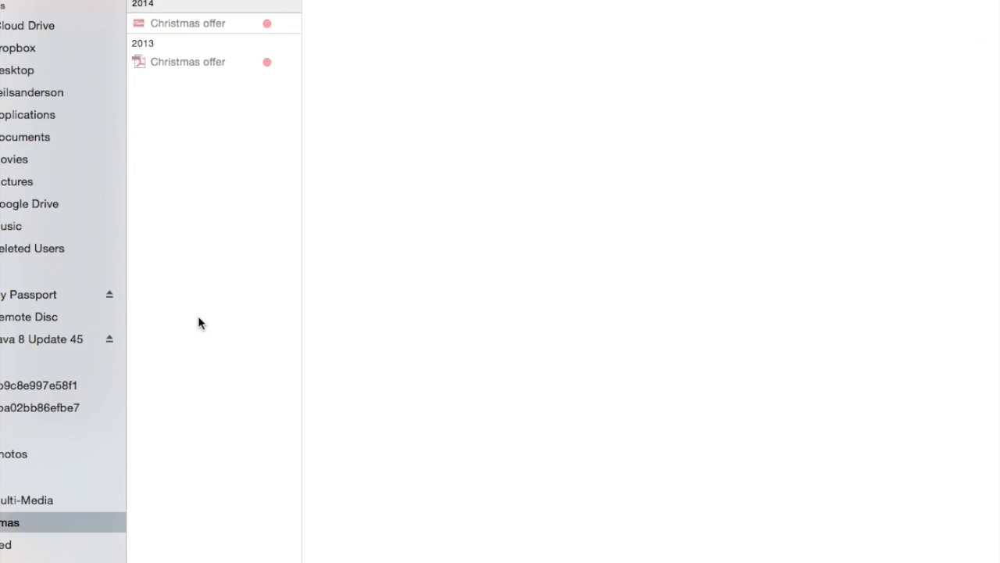
{"action": "left_click", "coordinate": [26, 52]}
{"action": "scroll", "coordinate": [238, 326], "scroll_direction": "down", "scroll_amount": 15}
{"action": "scroll", "coordinate": [238, 326], "scroll_direction": "down", "scroll_amount": 20}
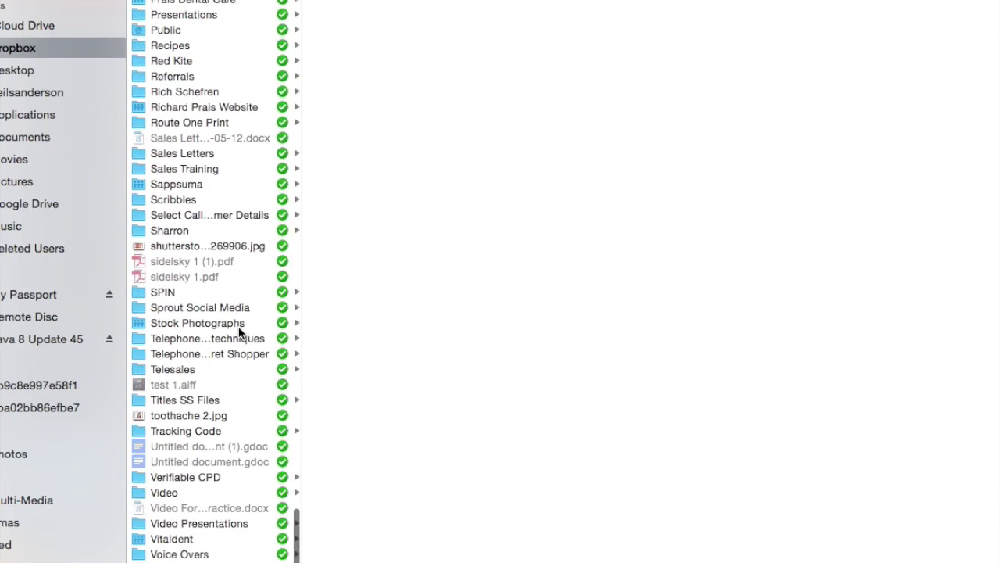
{"action": "left_click", "coordinate": [236, 324]}
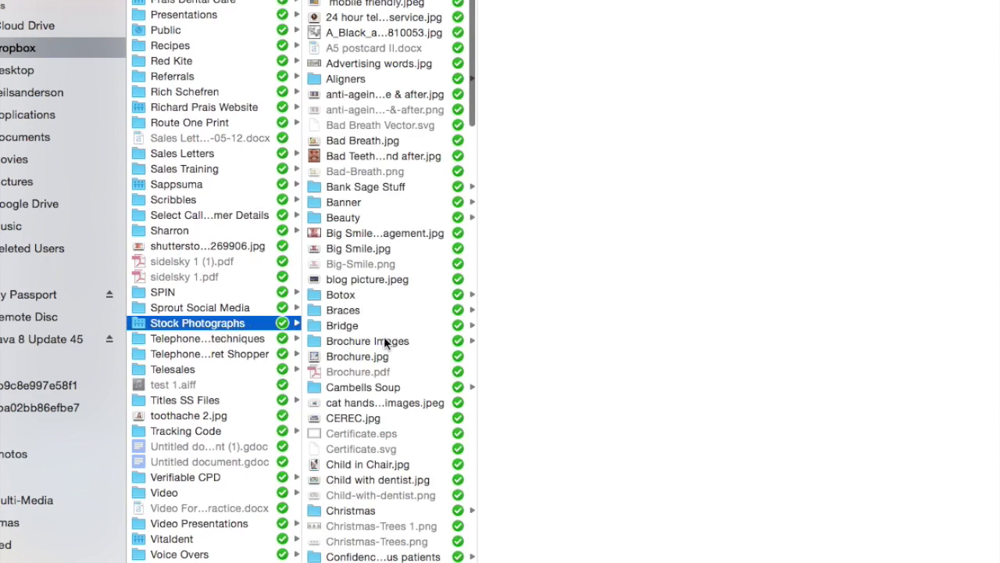
{"action": "scroll", "coordinate": [384, 336], "scroll_direction": "down", "scroll_amount": 5}
{"action": "scroll", "coordinate": [384, 336], "scroll_direction": "down", "scroll_amount": 10}
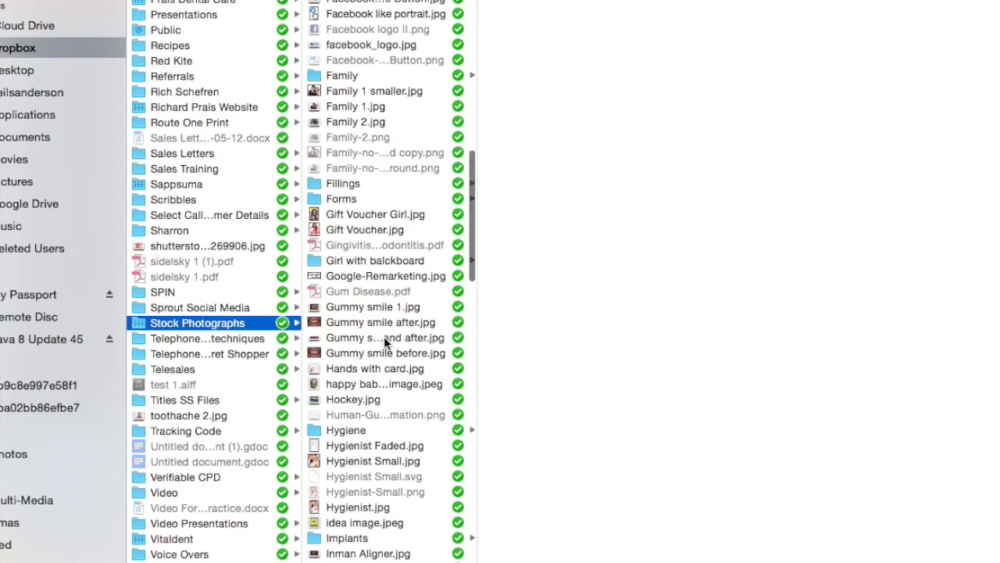
{"action": "scroll", "coordinate": [385, 342], "scroll_direction": "down", "scroll_amount": 15}
{"action": "scroll", "coordinate": [384, 235], "scroll_direction": "down", "scroll_amount": 20}
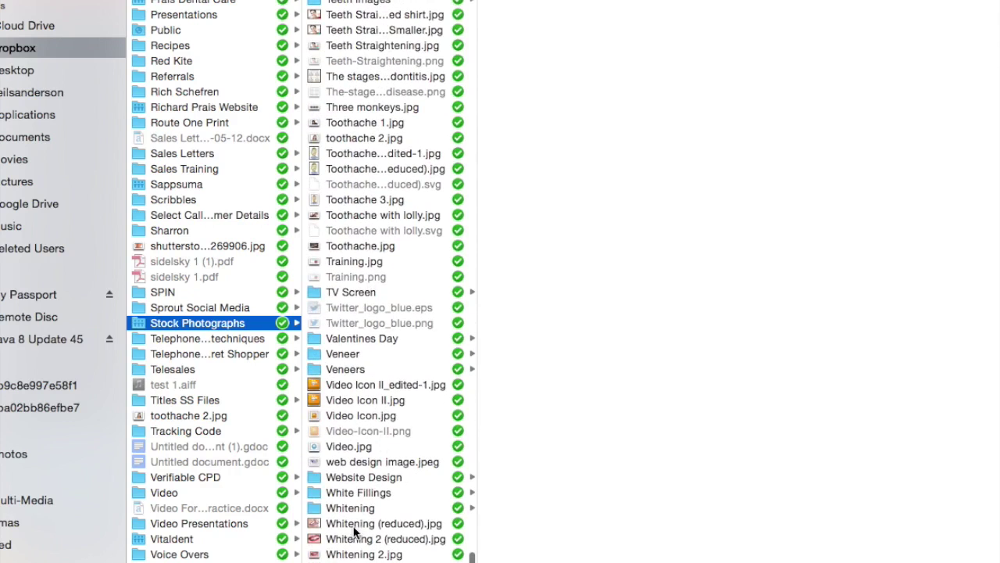
{"action": "left_click", "coordinate": [354, 529]}
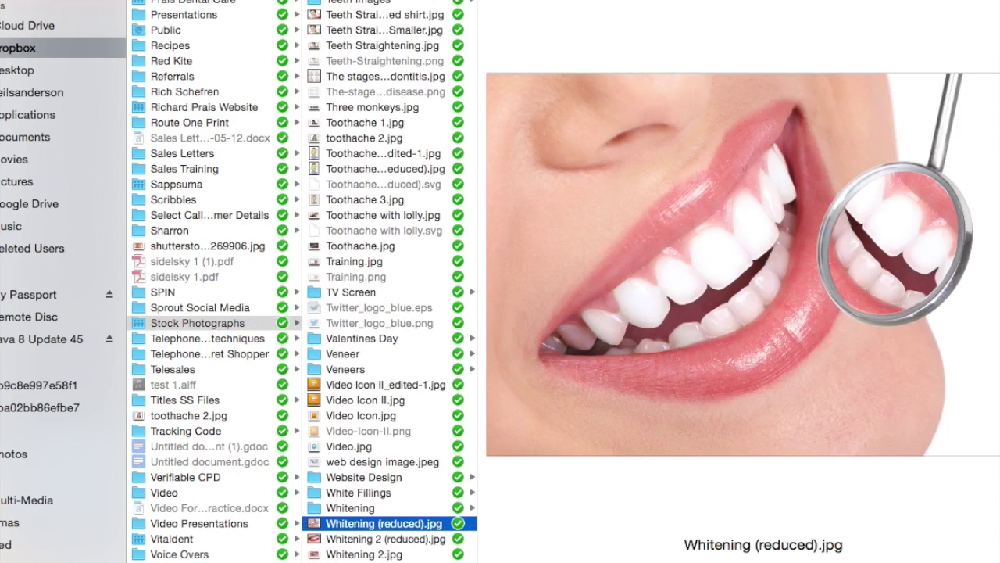
{"action": "key", "text": "Return"}
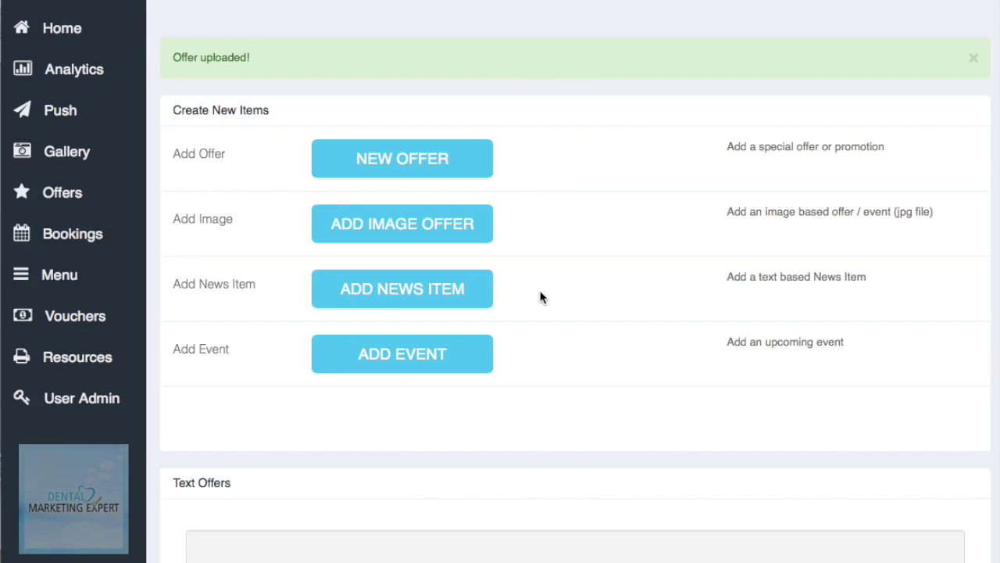
{"action": "left_click", "coordinate": [439, 293]}
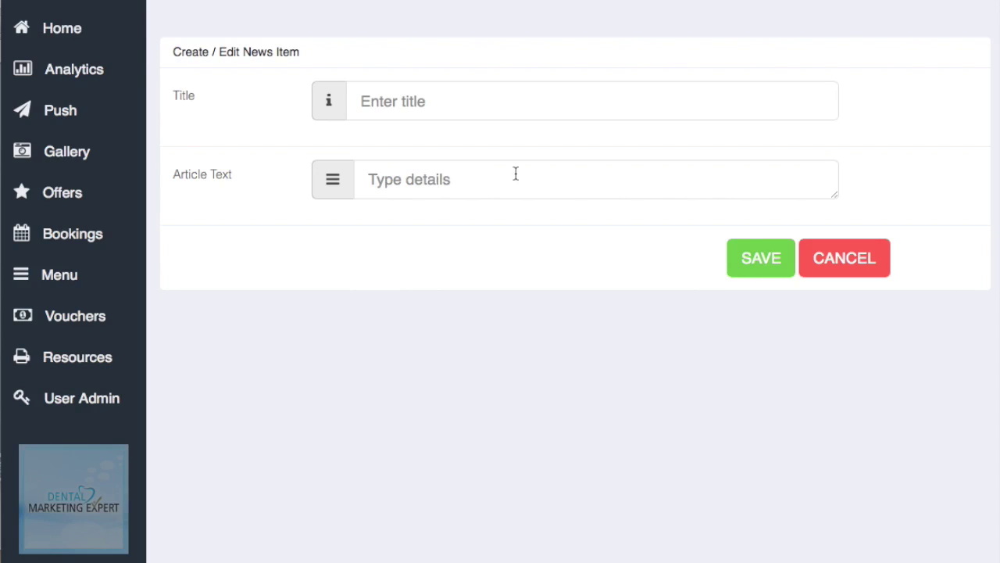
{"action": "left_click", "coordinate": [839, 257]}
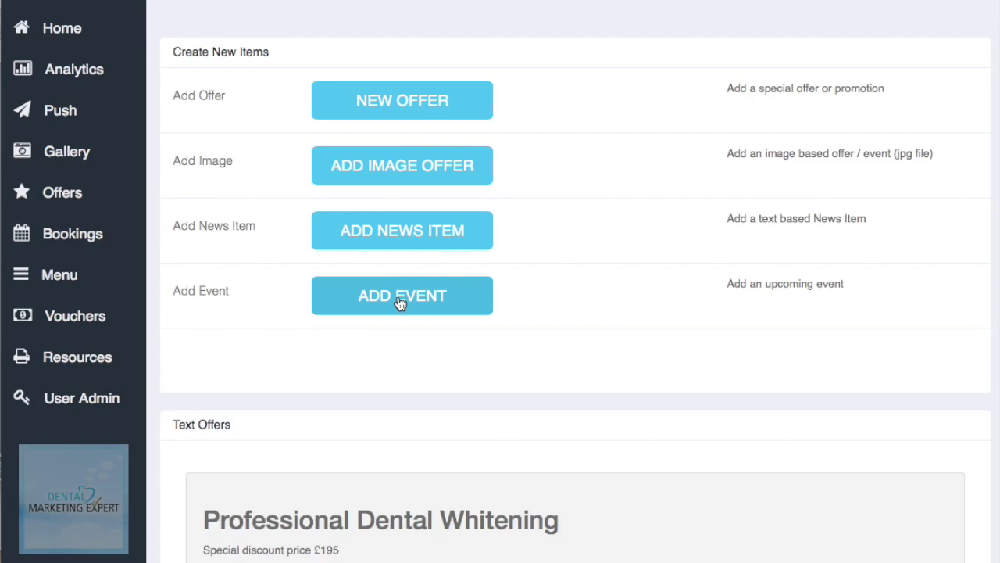
{"action": "scroll", "coordinate": [399, 303], "scroll_direction": "down", "scroll_amount": 2}
{"action": "scroll", "coordinate": [398, 303], "scroll_direction": "down", "scroll_amount": 1}
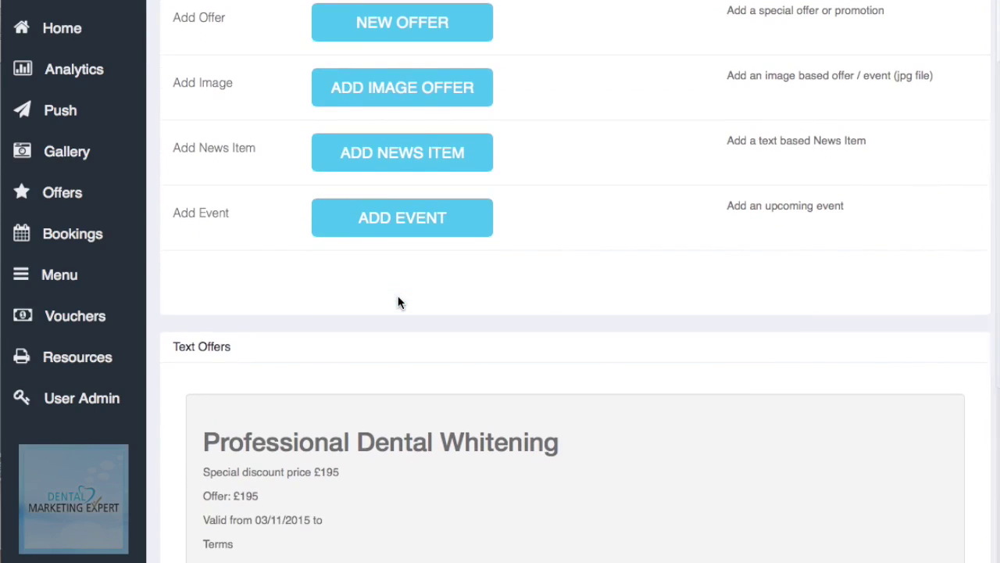
{"action": "scroll", "coordinate": [398, 304], "scroll_direction": "down", "scroll_amount": 3}
{"action": "scroll", "coordinate": [399, 303], "scroll_direction": "up", "scroll_amount": 5}
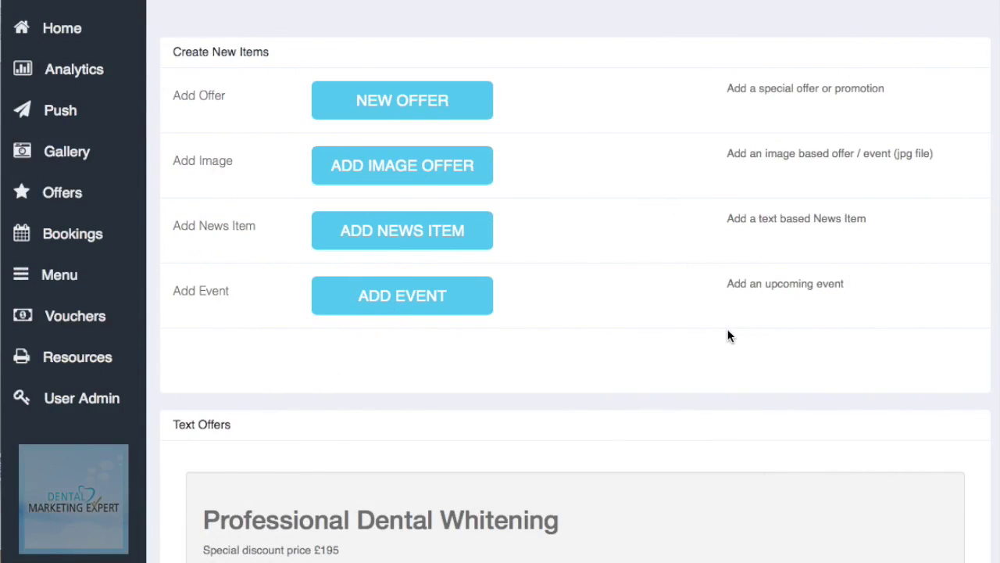
Step: Turn on booking requests and save the enquiries notification e-mail address
{"action": "left_click", "coordinate": [75, 242]}
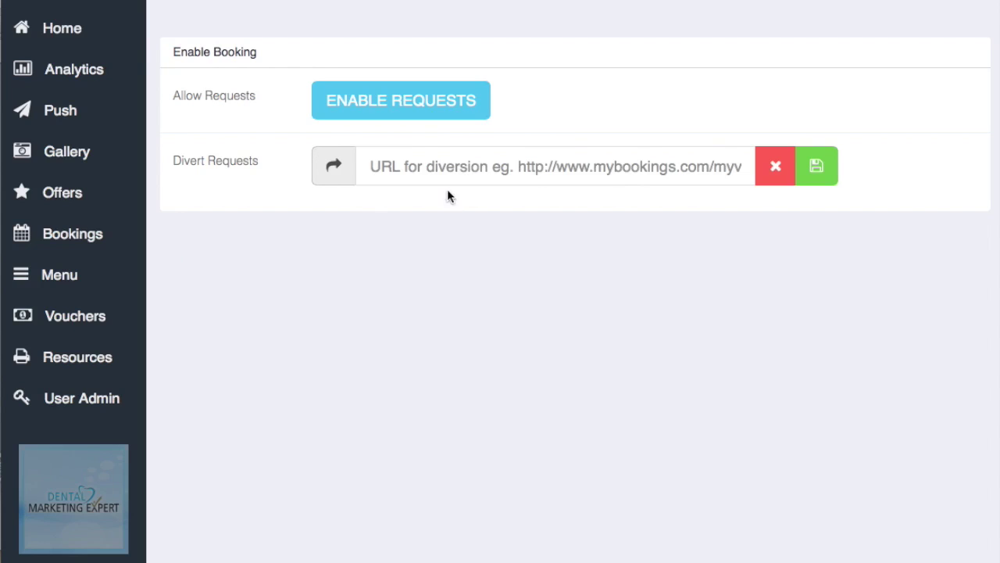
{"action": "left_click", "coordinate": [420, 101]}
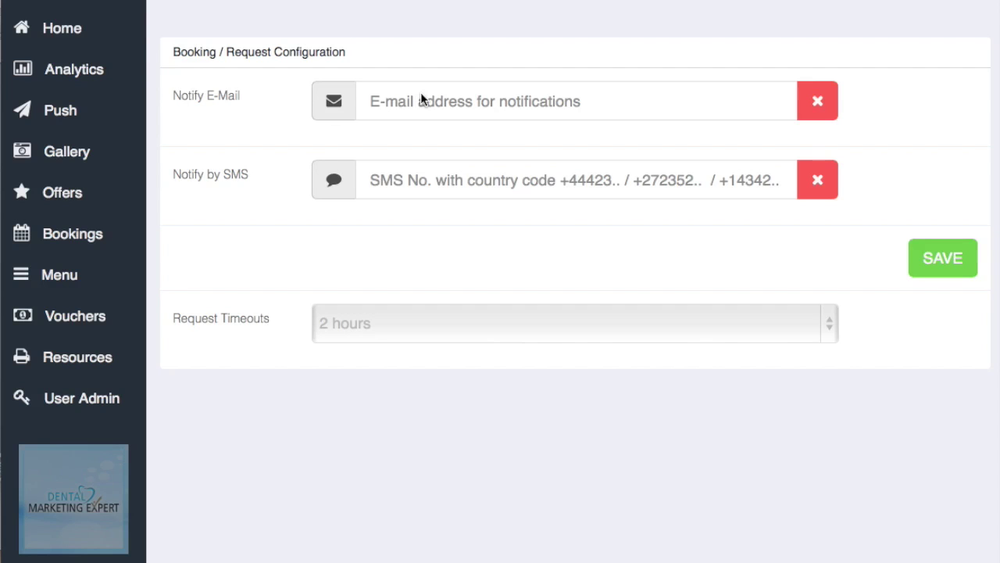
{"action": "left_click", "coordinate": [588, 103]}
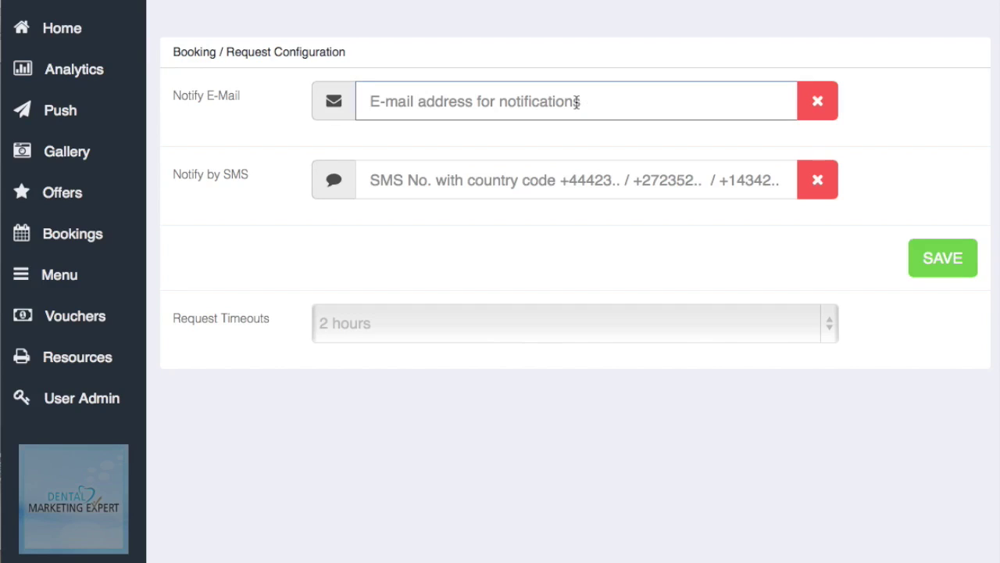
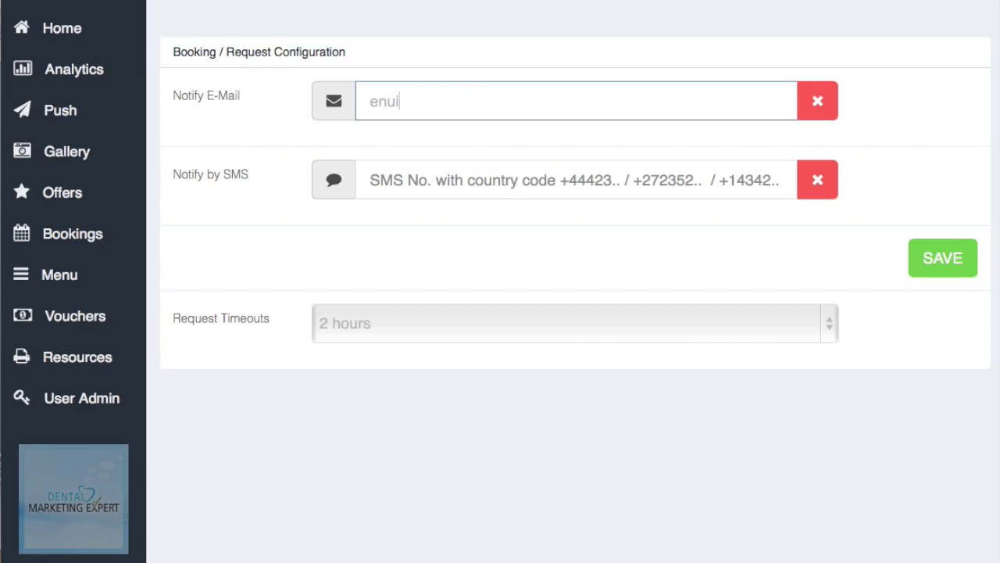
{"action": "type", "text": "q"}
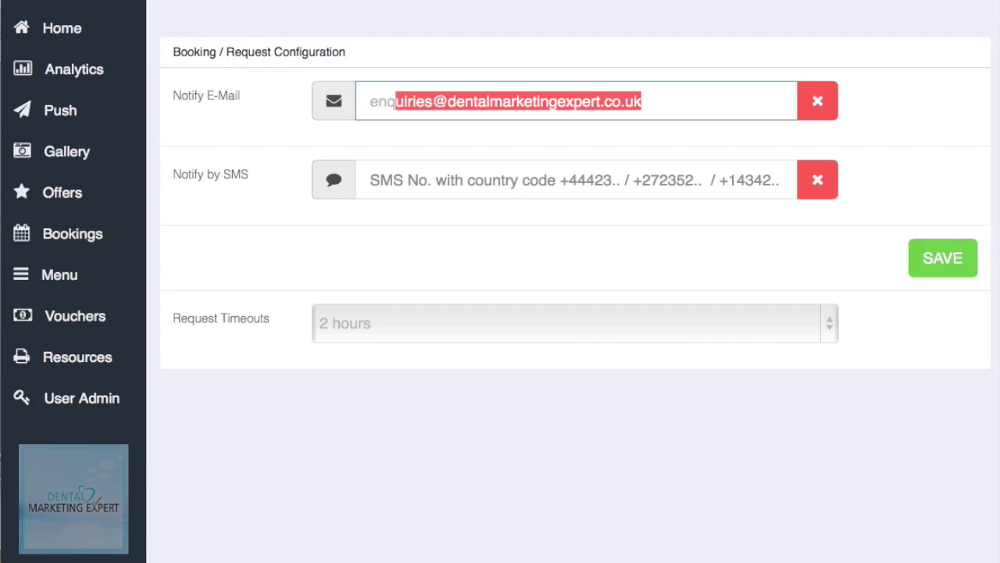
{"action": "key", "text": "Return"}
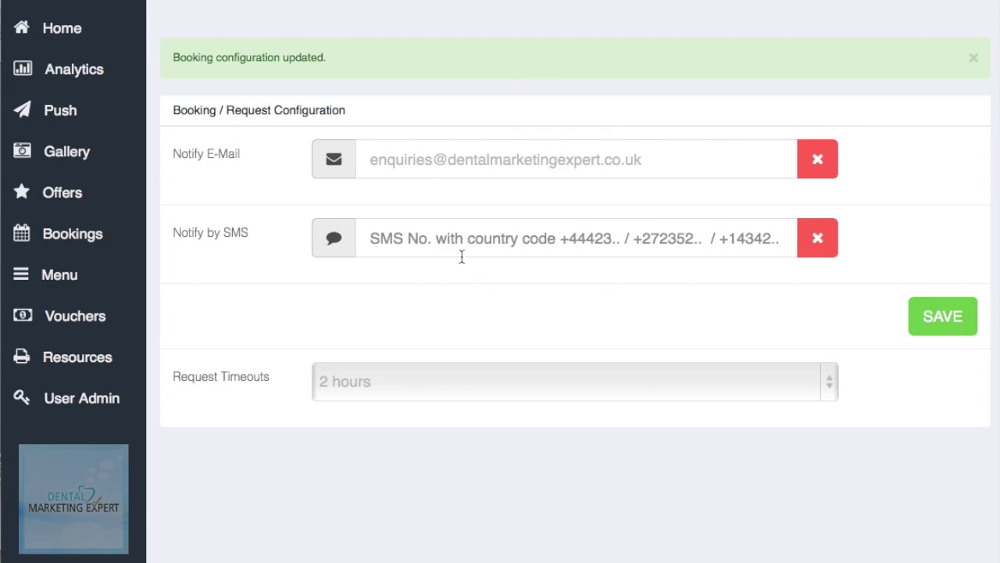
Step: Add the SMS notification phone number, set a 30-minute request timeout, and save
{"action": "left_click", "coordinate": [429, 236]}
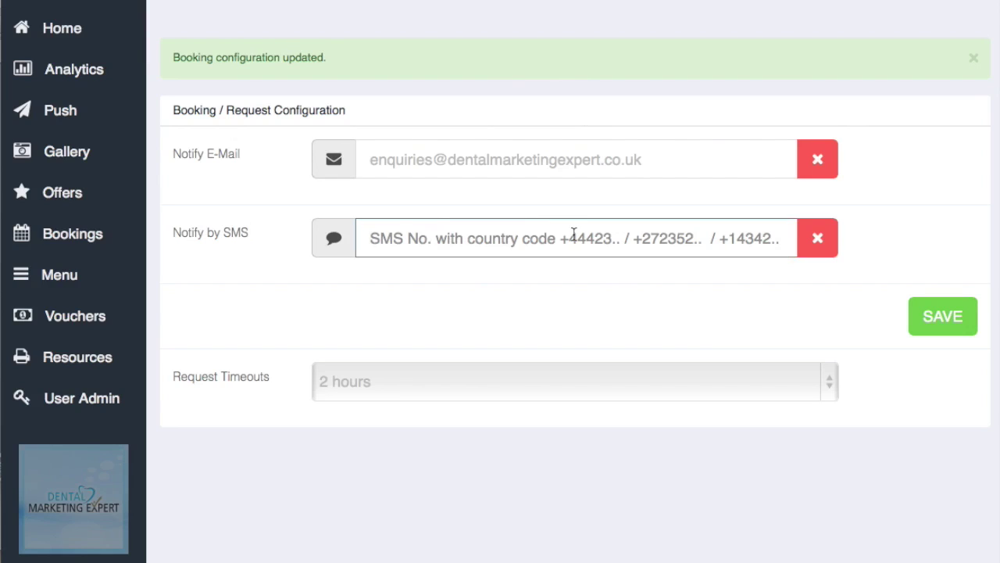
{"action": "type", "text": "+44"}
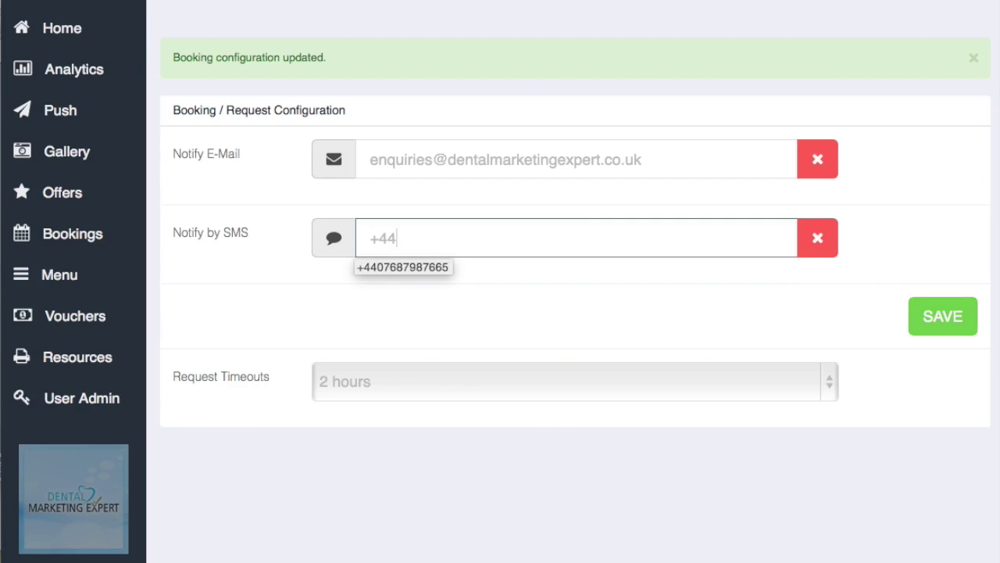
{"action": "type", "text": "07978"}
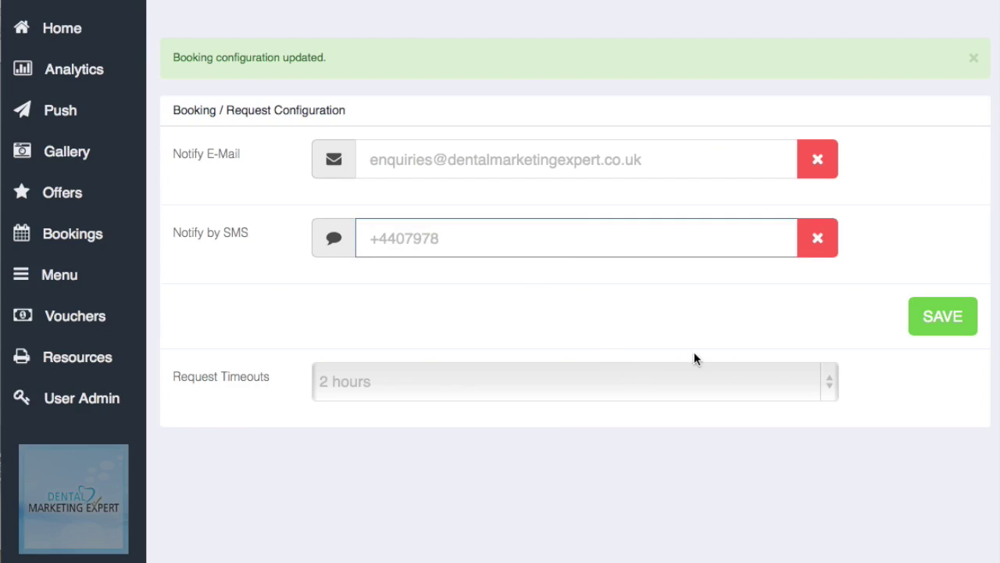
{"action": "left_click", "coordinate": [831, 384]}
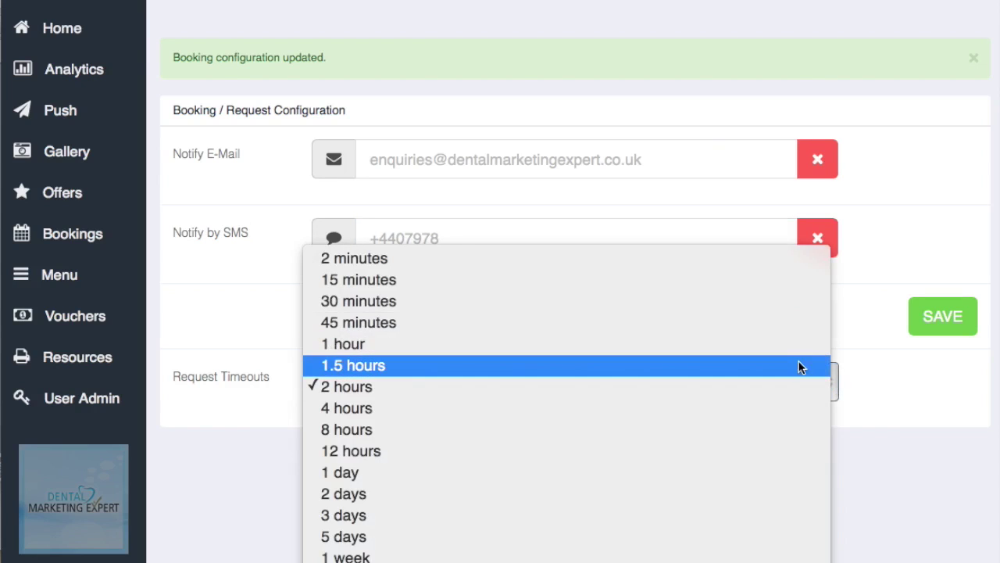
{"action": "left_click", "coordinate": [787, 306]}
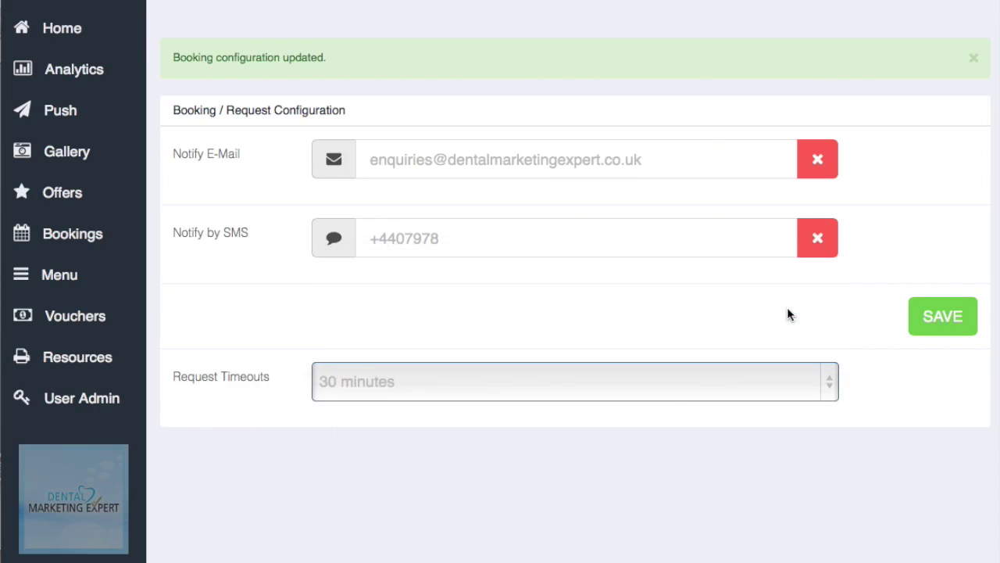
{"action": "left_click", "coordinate": [960, 311]}
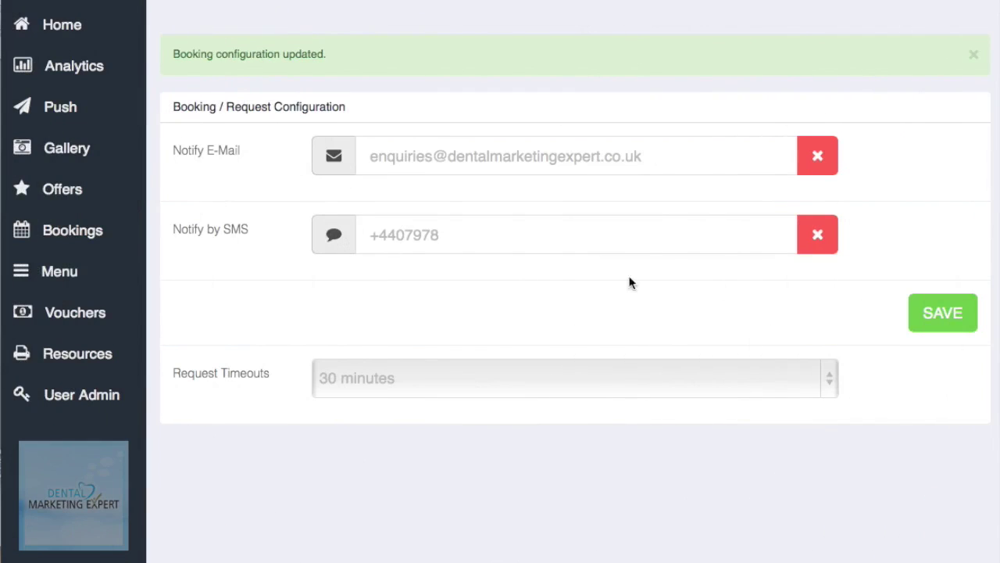
{"action": "left_click", "coordinate": [51, 277]}
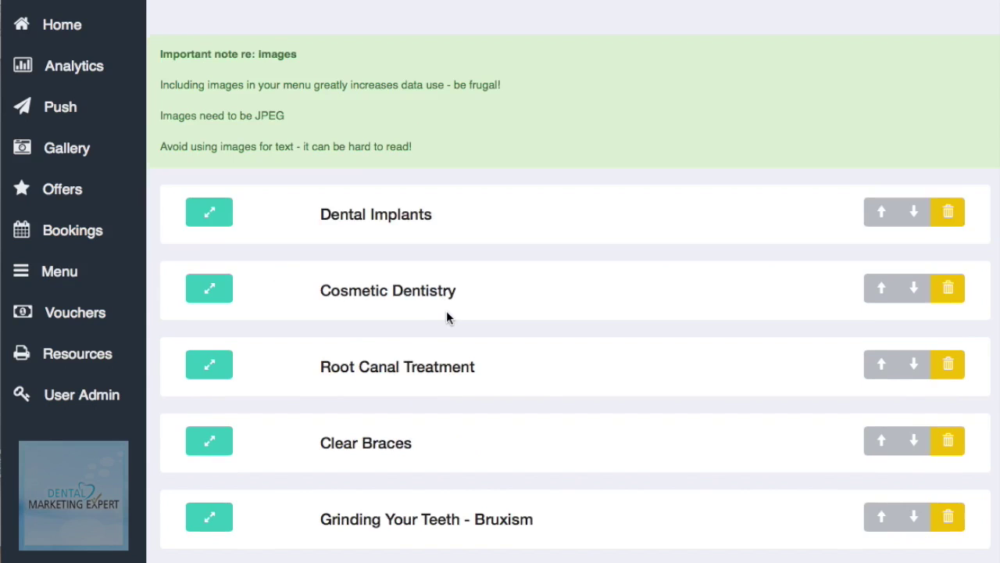
Step: Scroll through the menu sections from Dental Implants to Telephone Answering Service and back up
{"action": "scroll", "coordinate": [449, 316], "scroll_direction": "down", "scroll_amount": 10}
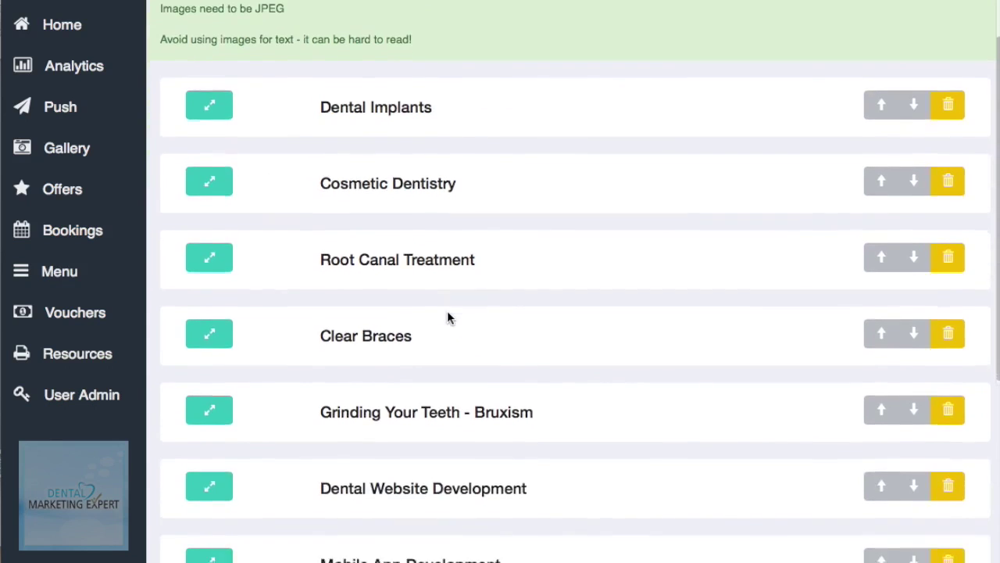
{"action": "scroll", "coordinate": [449, 318], "scroll_direction": "down", "scroll_amount": 5}
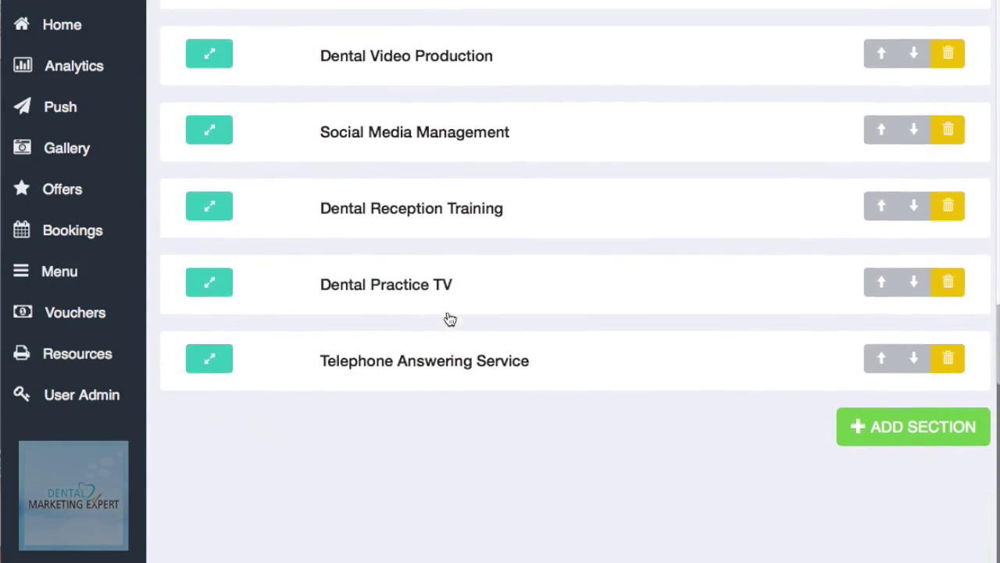
{"action": "scroll", "coordinate": [447, 314], "scroll_direction": "up", "scroll_amount": 9}
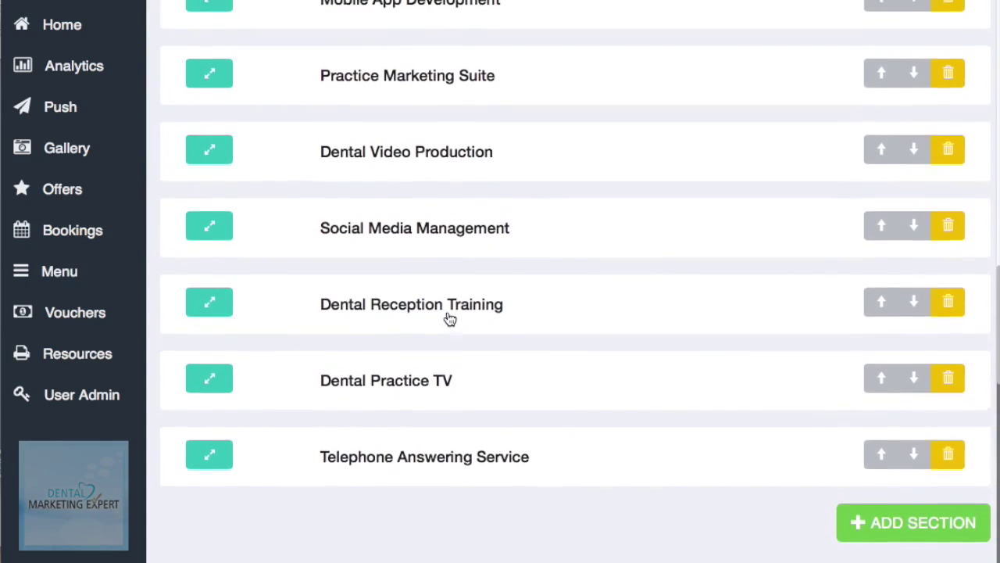
{"action": "scroll", "coordinate": [447, 316], "scroll_direction": "up", "scroll_amount": 6}
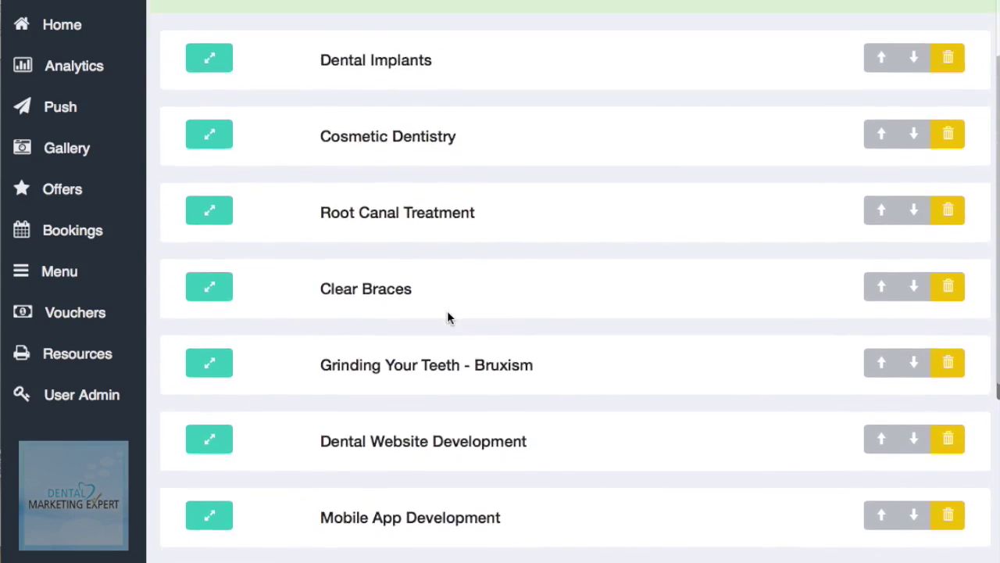
{"action": "scroll", "coordinate": [447, 309], "scroll_direction": "down", "scroll_amount": 2}
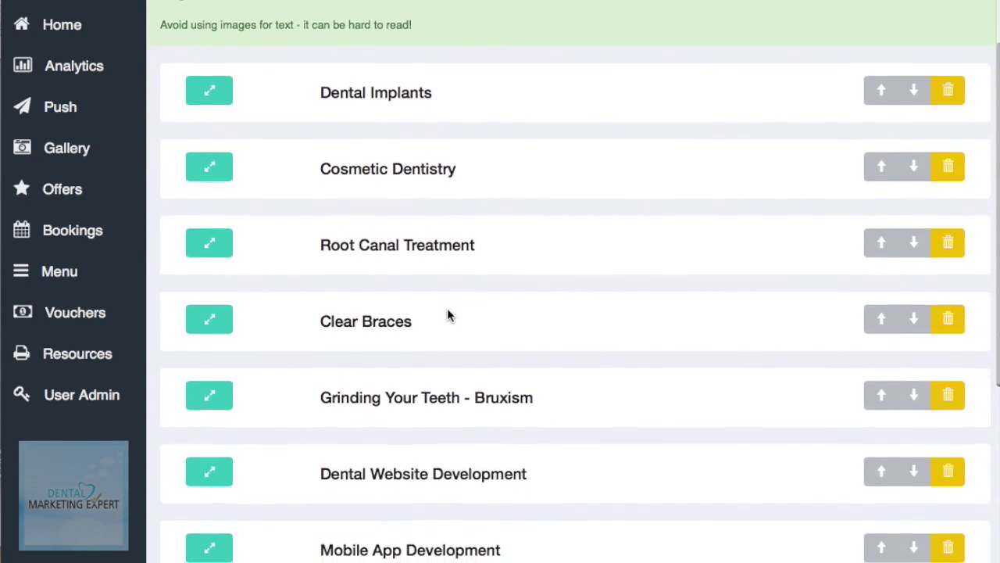
{"action": "scroll", "coordinate": [448, 310], "scroll_direction": "up", "scroll_amount": 1}
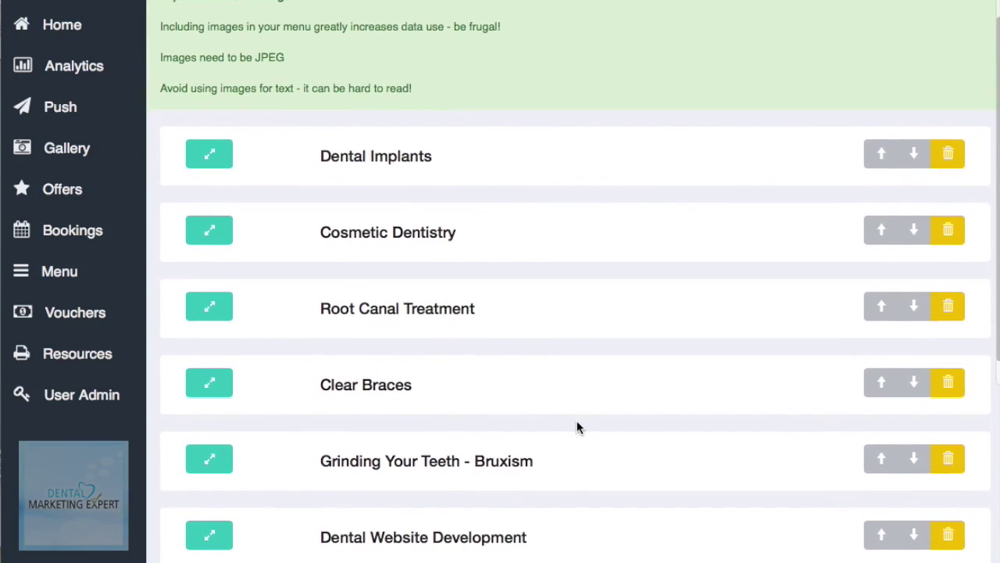
{"action": "scroll", "coordinate": [577, 426], "scroll_direction": "down", "scroll_amount": 3}
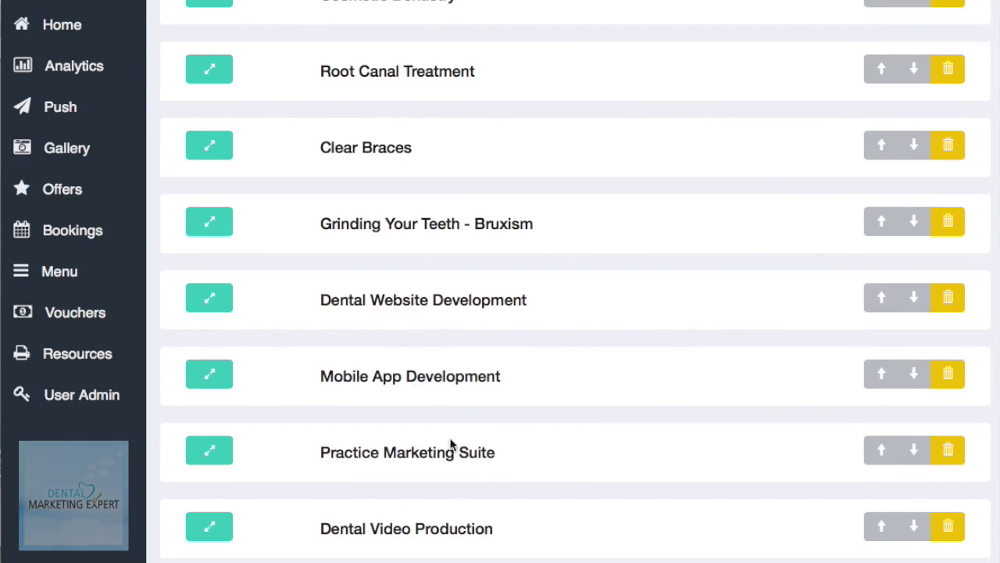
{"action": "scroll", "coordinate": [555, 472], "scroll_direction": "down", "scroll_amount": 10}
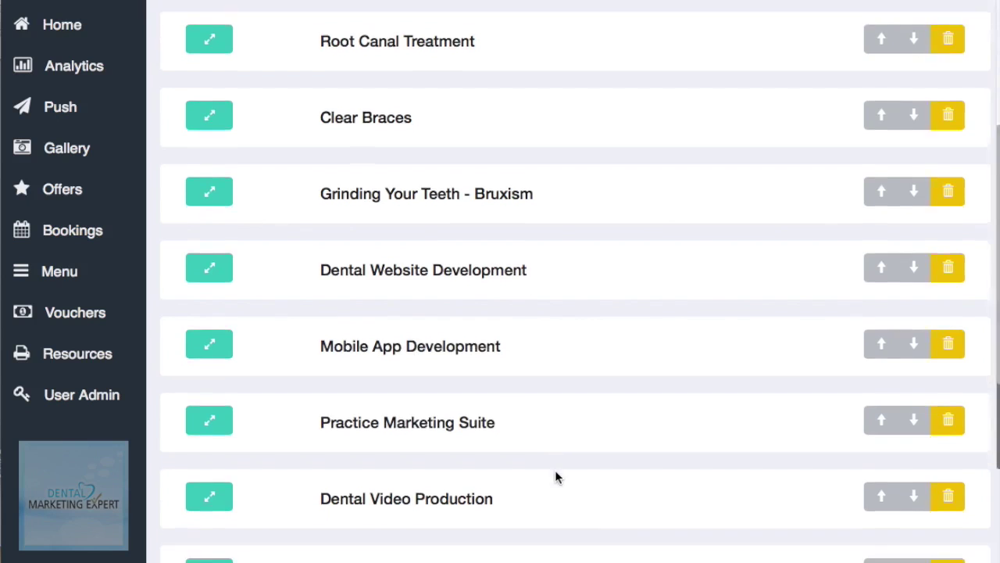
{"action": "scroll", "coordinate": [555, 467], "scroll_direction": "down", "scroll_amount": 5}
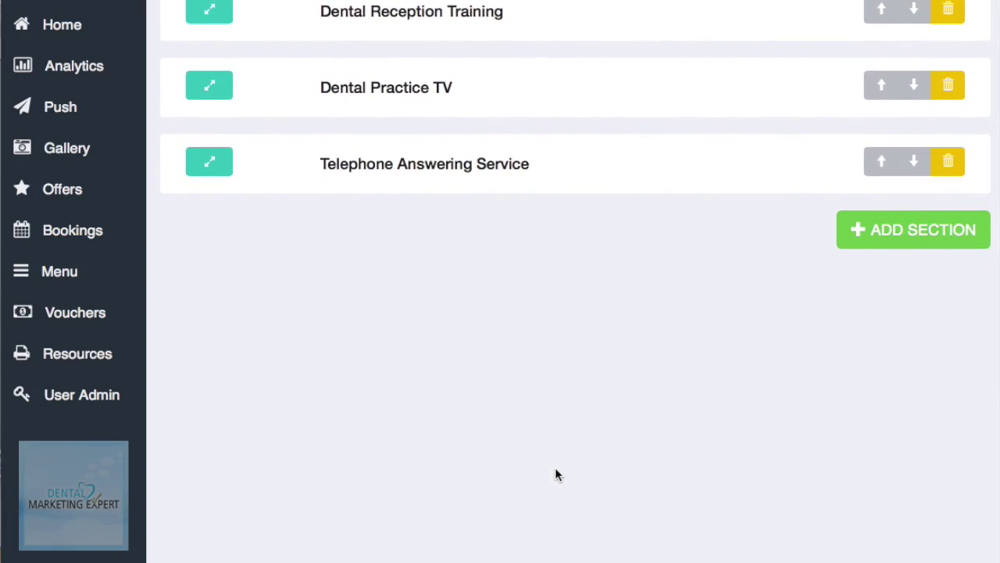
{"action": "scroll", "coordinate": [555, 467], "scroll_direction": "up", "scroll_amount": 20}
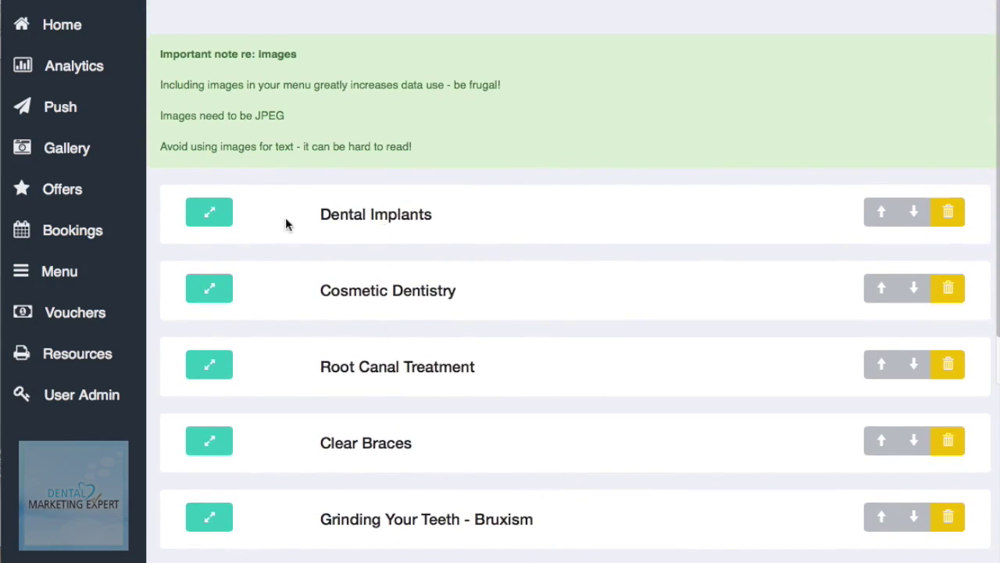
Step: Expand the Dental Implants item and review its description, cancelling the edit unchanged
{"action": "left_click", "coordinate": [211, 214]}
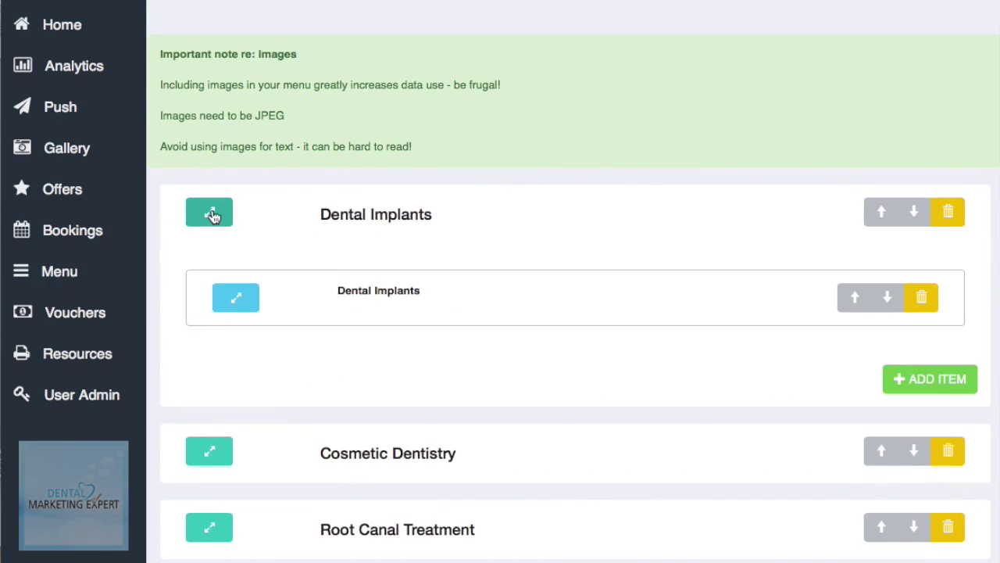
{"action": "left_click", "coordinate": [236, 298]}
{"action": "scroll", "coordinate": [457, 393], "scroll_direction": "down", "scroll_amount": 5}
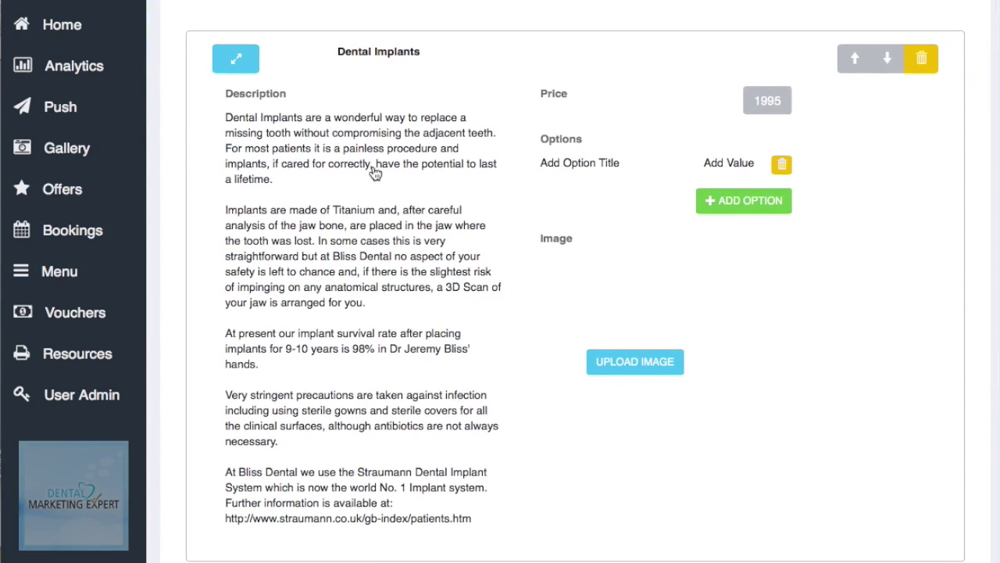
{"action": "left_click", "coordinate": [301, 135]}
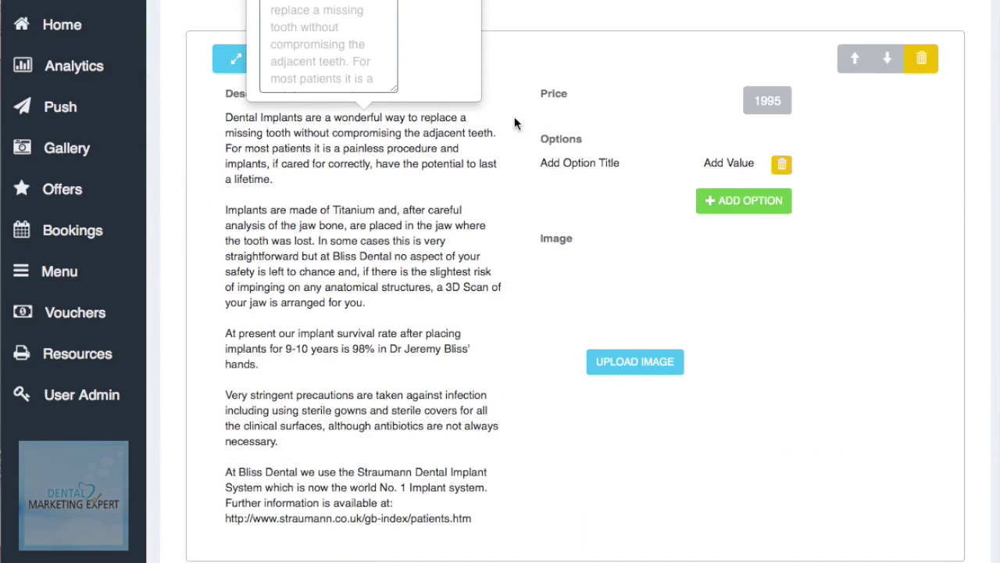
{"action": "scroll", "coordinate": [590, 178], "scroll_direction": "up", "scroll_amount": 1}
{"action": "scroll", "coordinate": [589, 173], "scroll_direction": "up", "scroll_amount": 3}
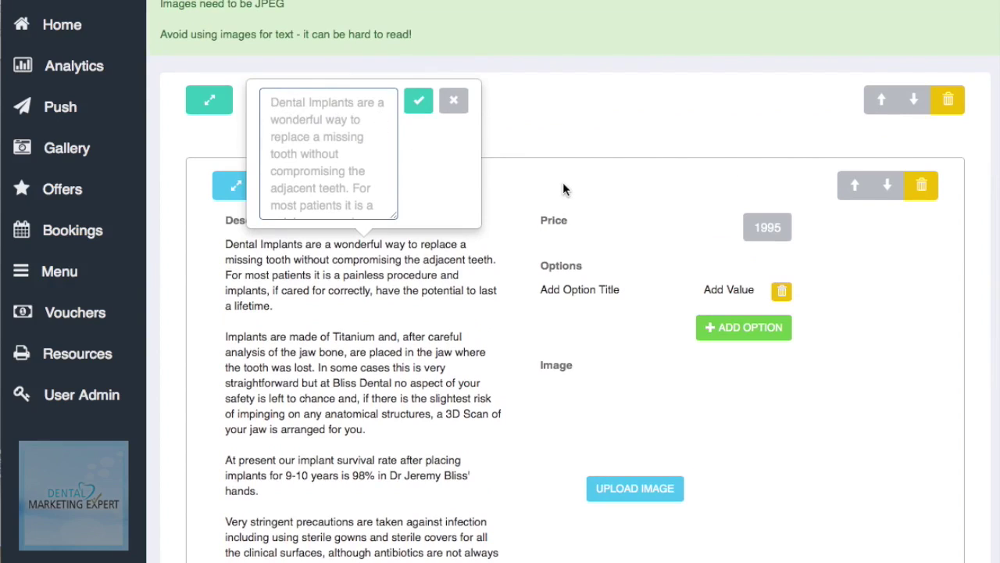
{"action": "left_click", "coordinate": [452, 103]}
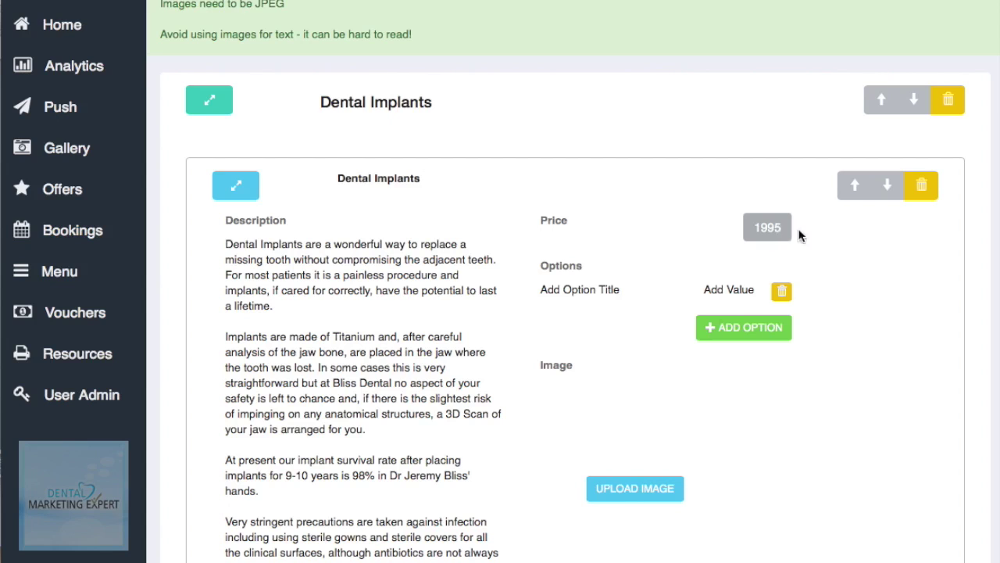
Step: Check the item's 1995 price, then collapse the Dental Implants item details
{"action": "scroll", "coordinate": [837, 254], "scroll_direction": "down", "scroll_amount": 2}
{"action": "scroll", "coordinate": [837, 254], "scroll_direction": "down", "scroll_amount": 3}
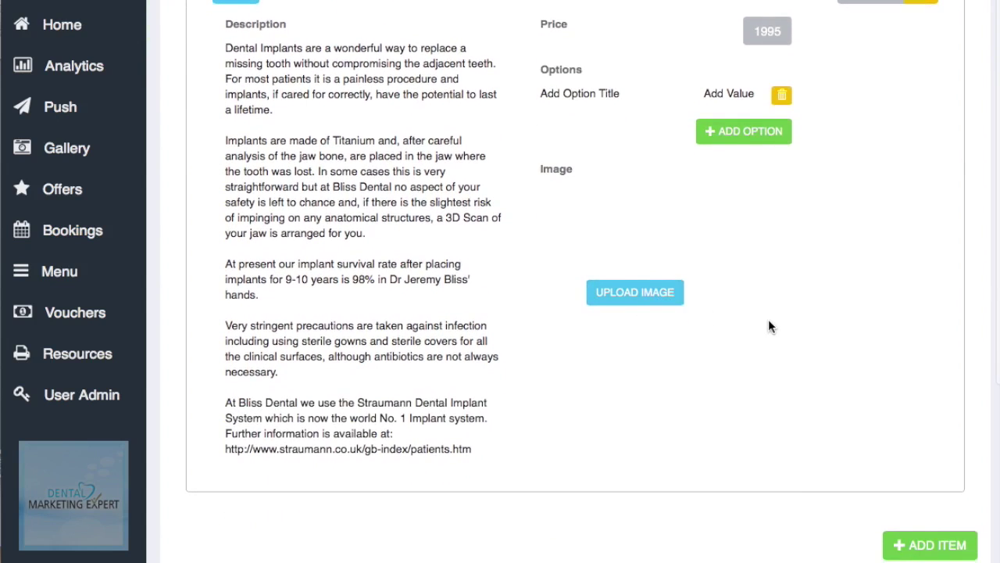
{"action": "scroll", "coordinate": [769, 322], "scroll_direction": "down", "scroll_amount": 4}
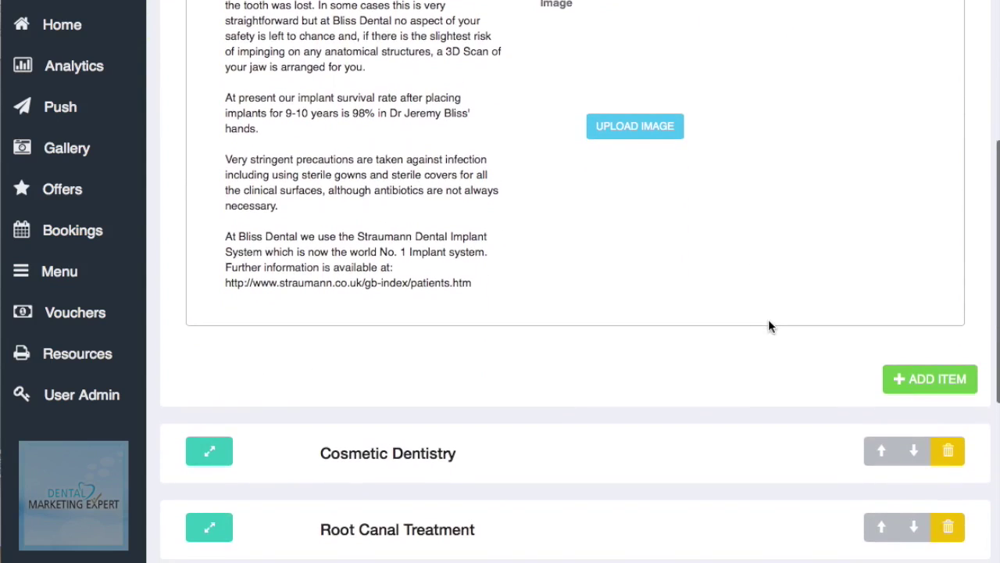
{"action": "scroll", "coordinate": [770, 326], "scroll_direction": "up", "scroll_amount": 1}
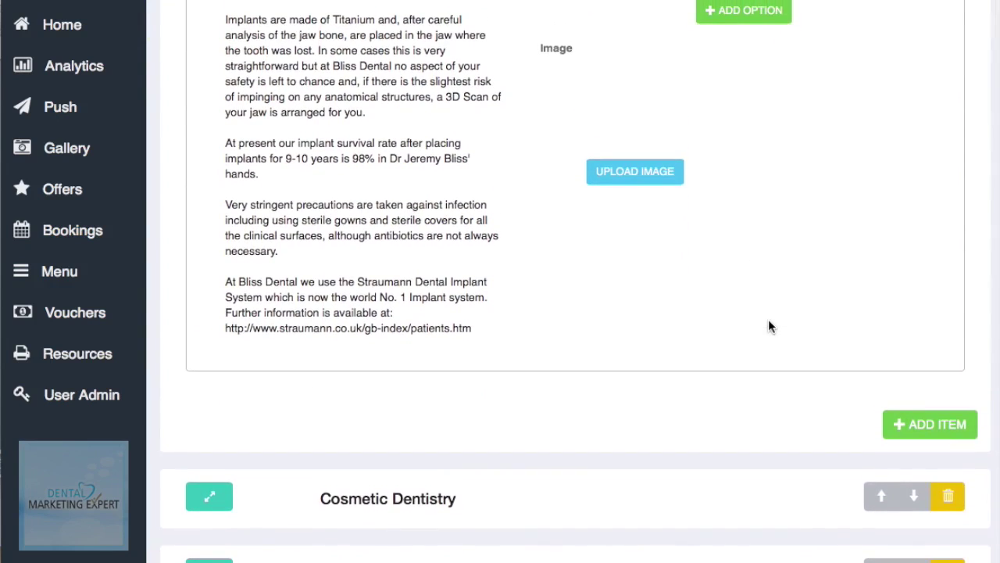
{"action": "scroll", "coordinate": [770, 326], "scroll_direction": "up", "scroll_amount": 1}
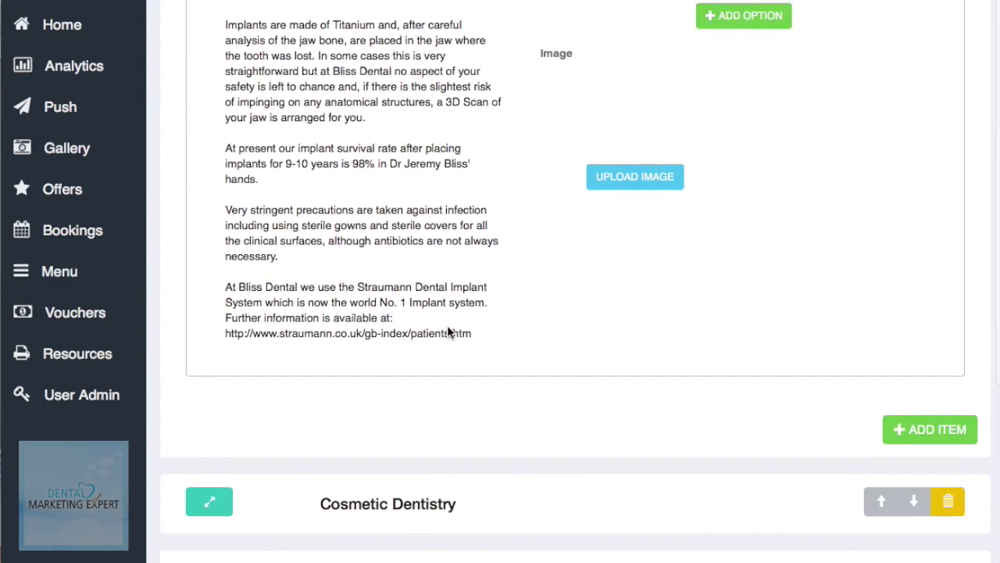
{"action": "scroll", "coordinate": [532, 329], "scroll_direction": "down", "scroll_amount": 1}
{"action": "scroll", "coordinate": [396, 292], "scroll_direction": "down", "scroll_amount": 2}
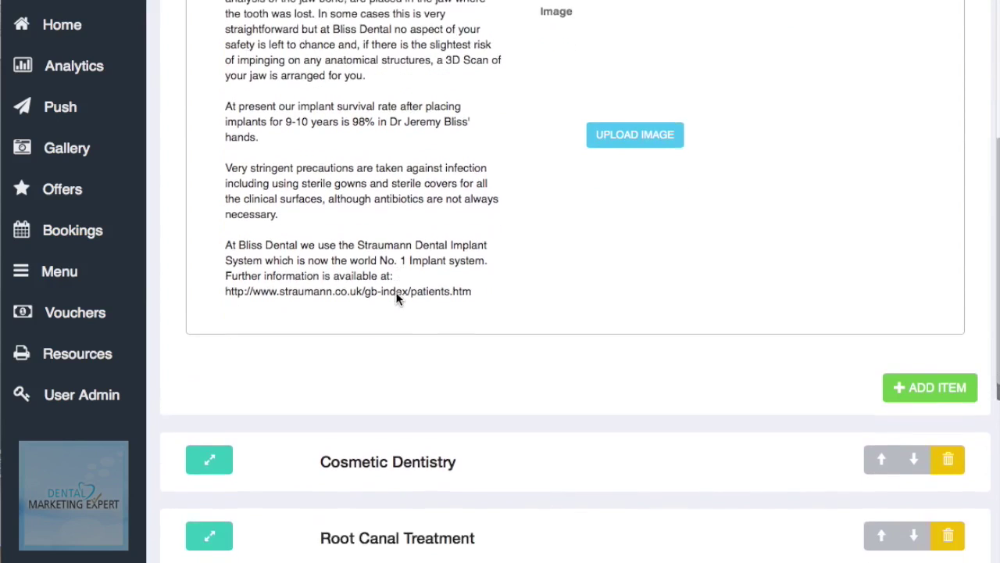
{"action": "scroll", "coordinate": [396, 291], "scroll_direction": "up", "scroll_amount": 5}
{"action": "scroll", "coordinate": [395, 297], "scroll_direction": "up", "scroll_amount": 3}
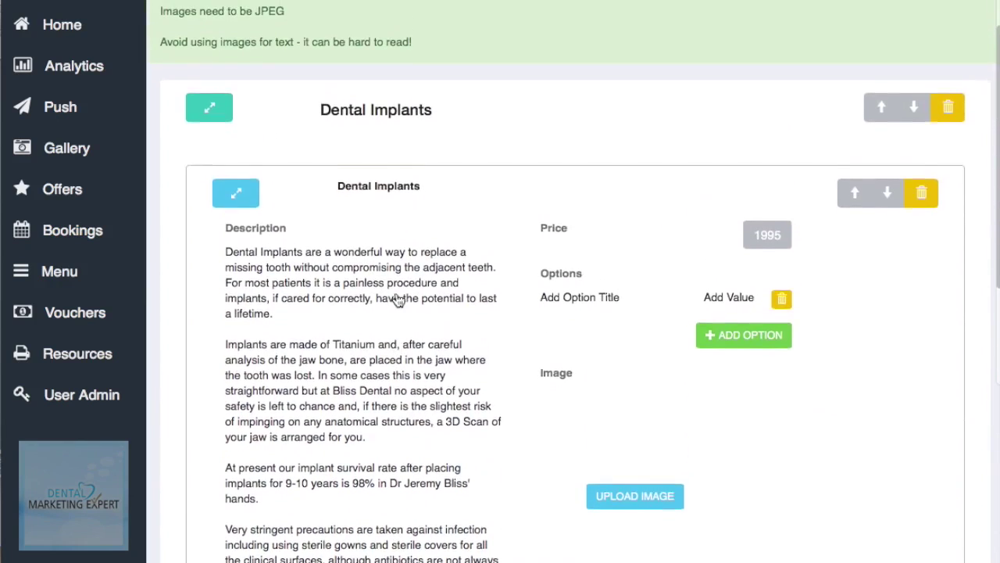
{"action": "left_click", "coordinate": [247, 213]}
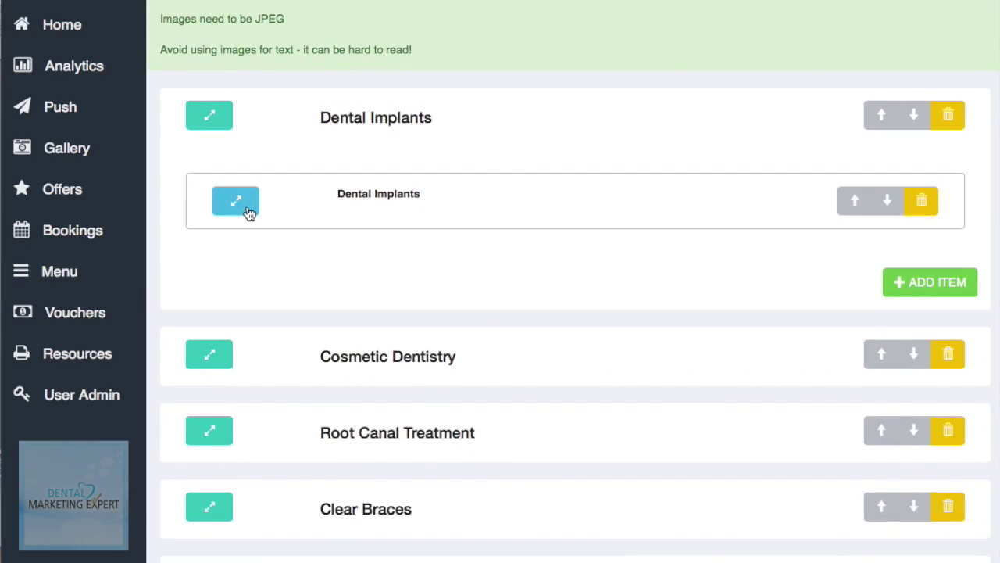
Step: Collapse the Dental Implants section back to its title
{"action": "left_click", "coordinate": [214, 127]}
{"action": "scroll", "coordinate": [371, 306], "scroll_direction": "down", "scroll_amount": 1}
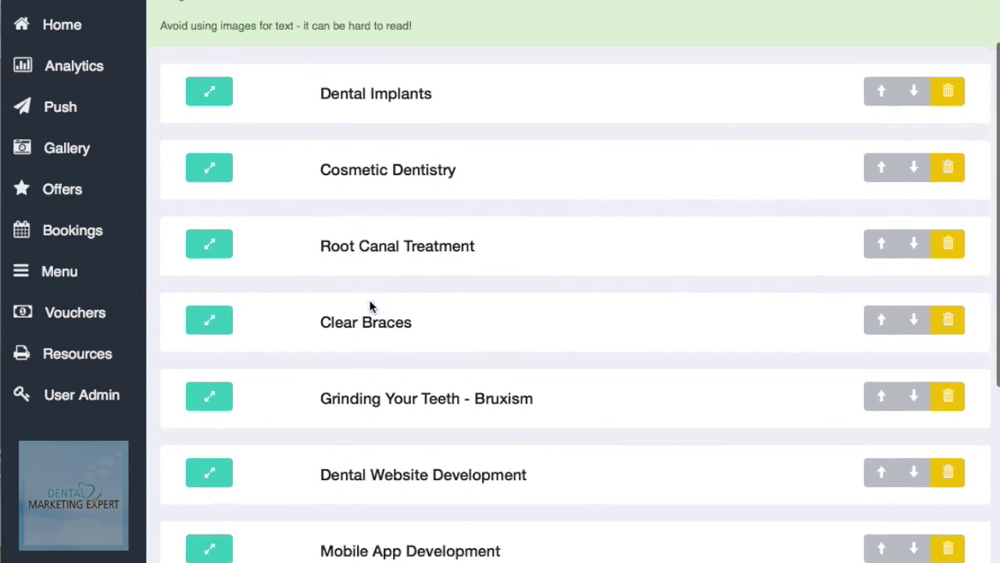
{"action": "scroll", "coordinate": [371, 306], "scroll_direction": "down", "scroll_amount": 8}
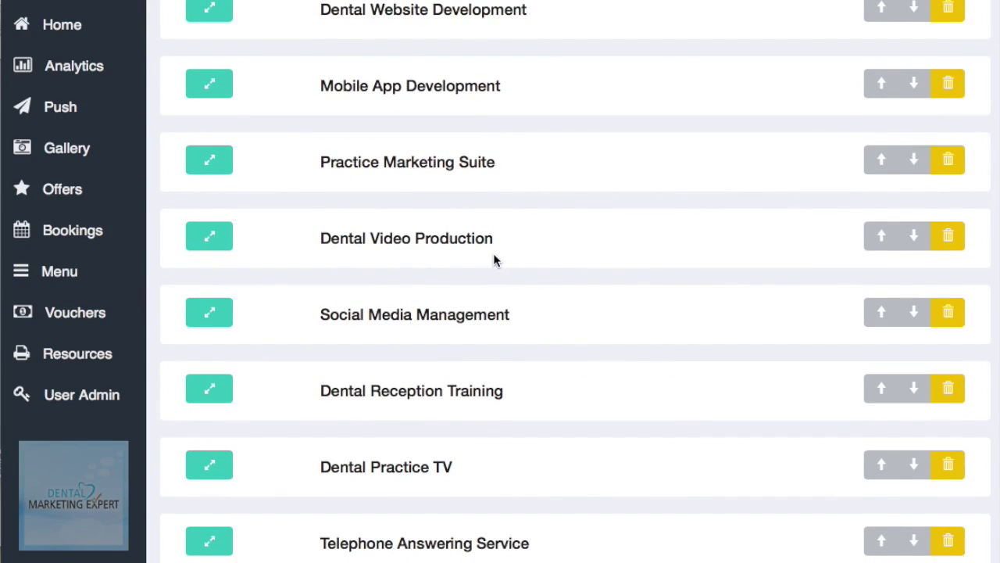
{"action": "scroll", "coordinate": [467, 172], "scroll_direction": "up", "scroll_amount": 1}
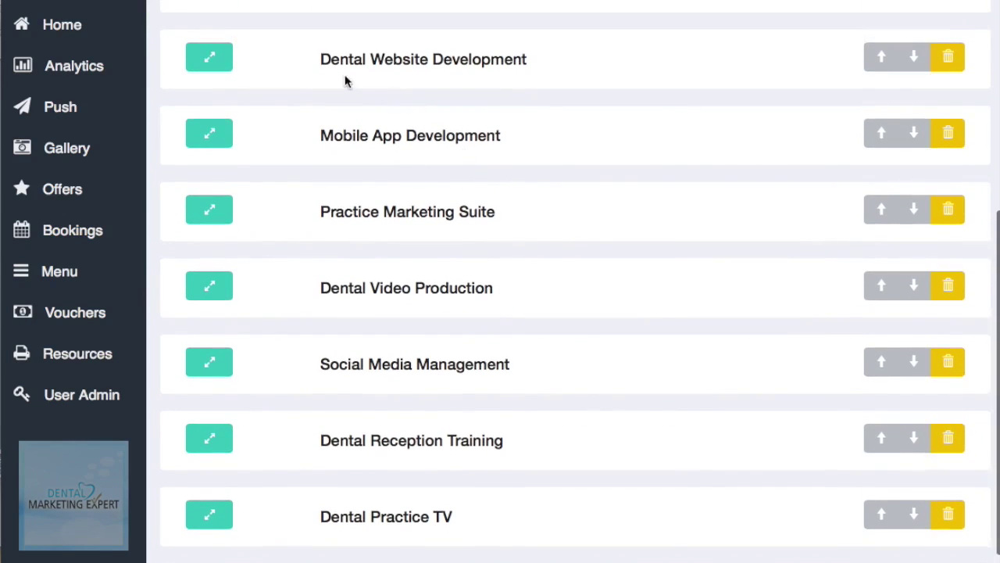
Step: Review the Beautiful Dental Websites item, then fold Dental Website Development and scroll to the list end
{"action": "left_click", "coordinate": [223, 59]}
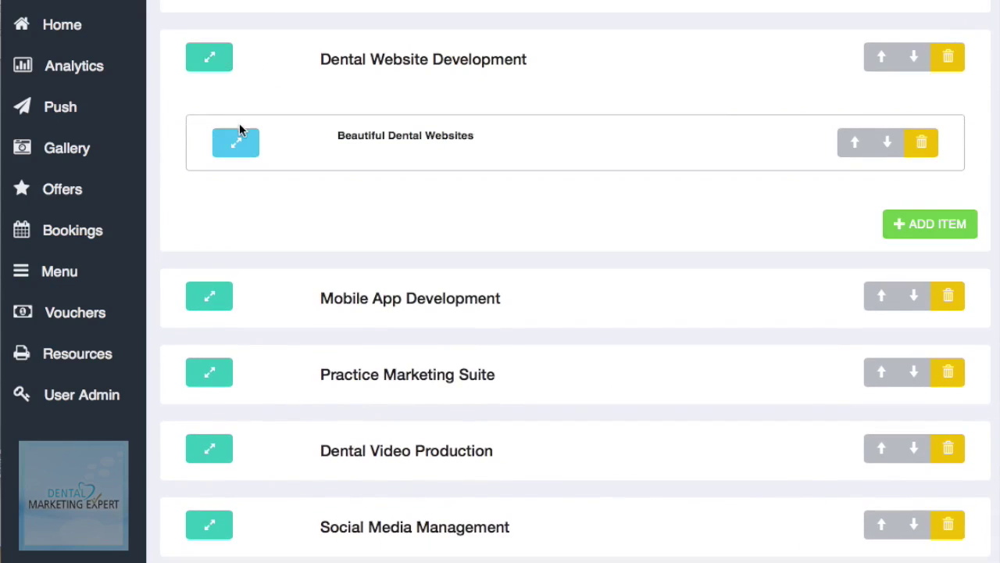
{"action": "left_click", "coordinate": [239, 142]}
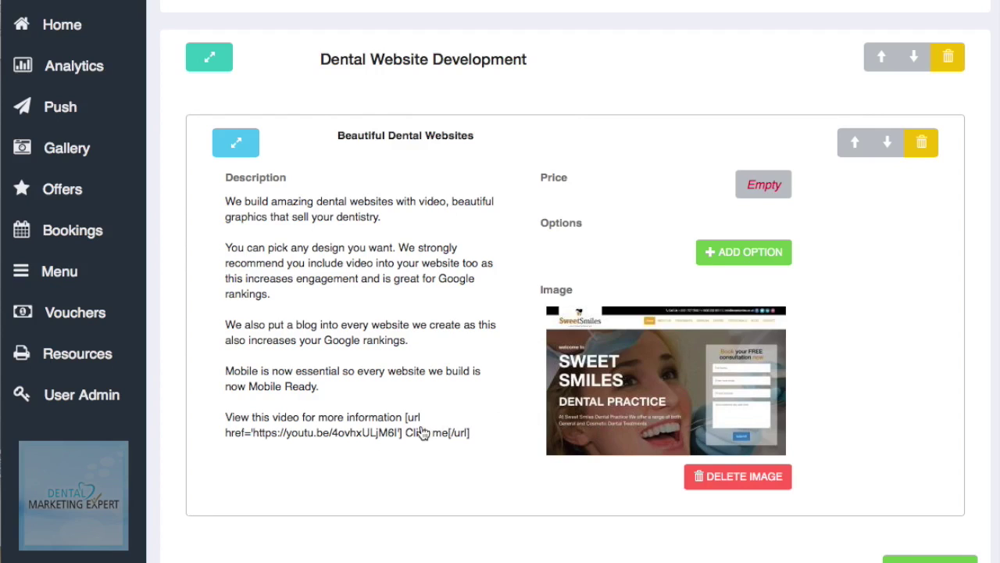
{"action": "left_click", "coordinate": [238, 145]}
{"action": "left_click", "coordinate": [239, 147]}
{"action": "left_click", "coordinate": [234, 142]}
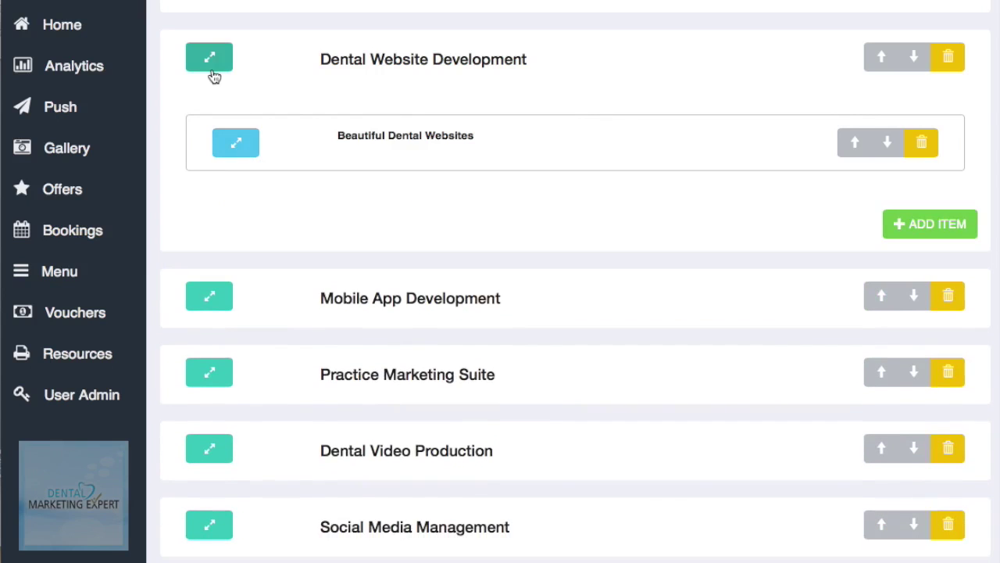
{"action": "left_click", "coordinate": [211, 59]}
{"action": "scroll", "coordinate": [516, 287], "scroll_direction": "down", "scroll_amount": 1}
{"action": "scroll", "coordinate": [516, 288], "scroll_direction": "down", "scroll_amount": 5}
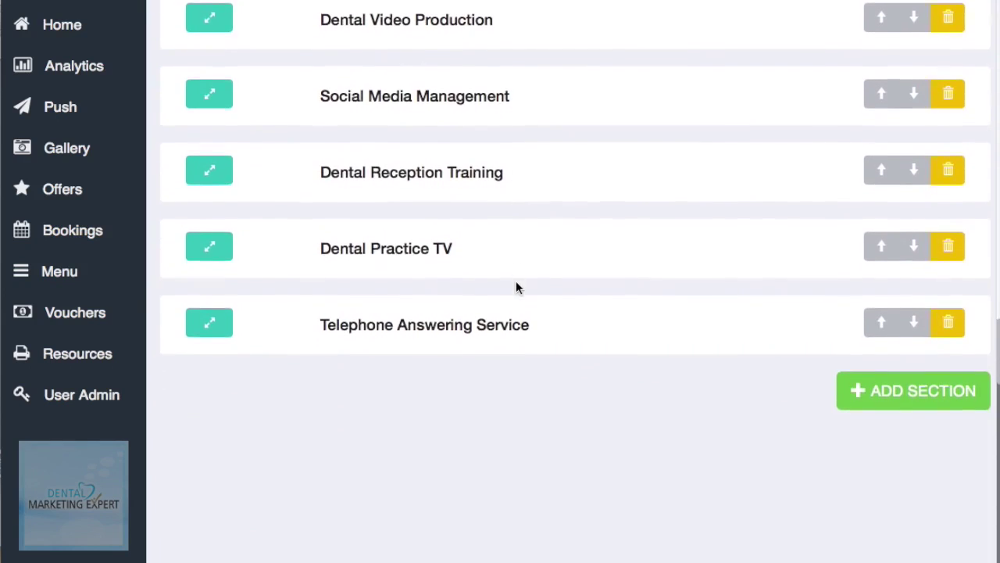
Step: Add a section titled 'Whitening' at the end of the menu and expand it
{"action": "left_click", "coordinate": [904, 338]}
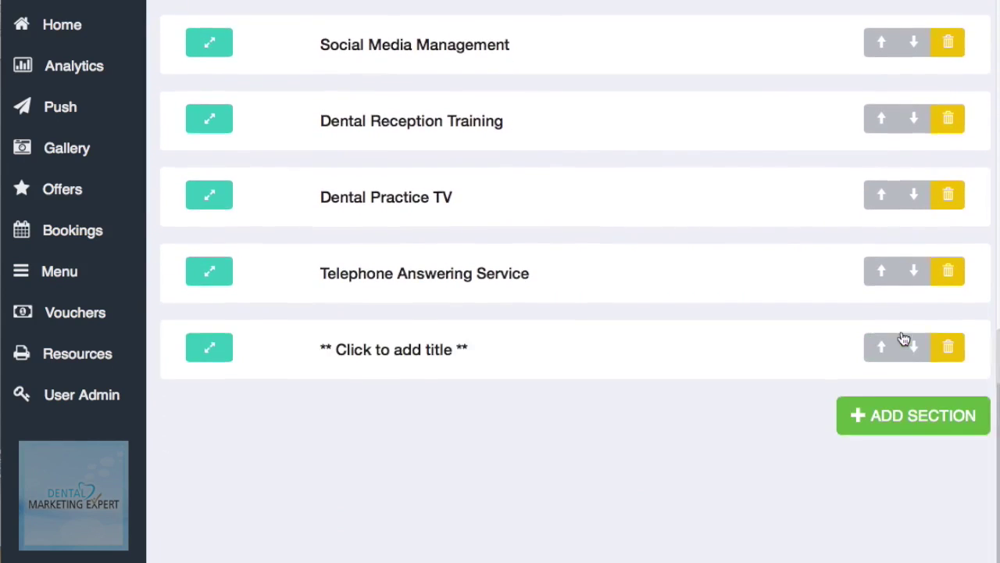
{"action": "scroll", "coordinate": [904, 337], "scroll_direction": "up", "scroll_amount": 1}
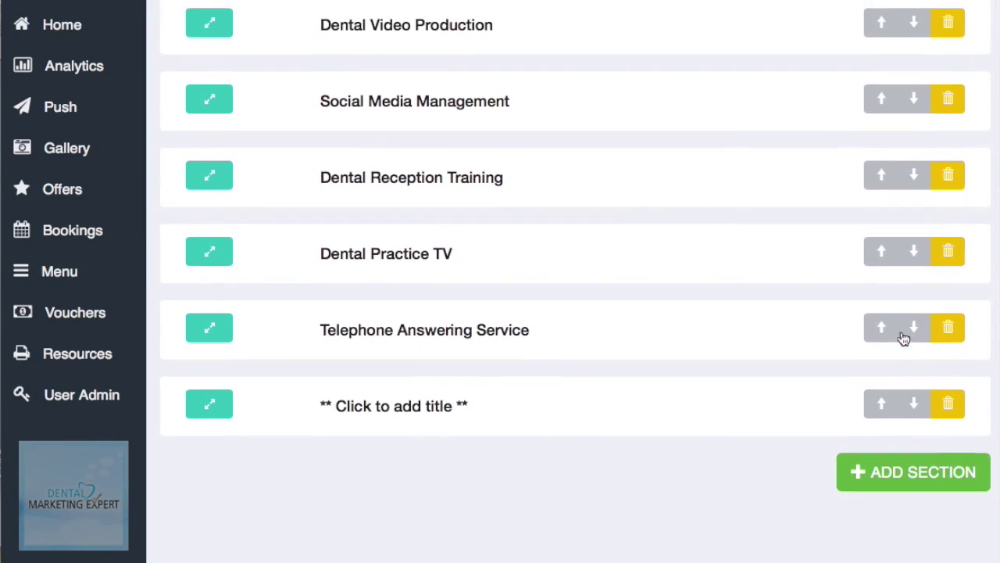
{"action": "left_click", "coordinate": [400, 414]}
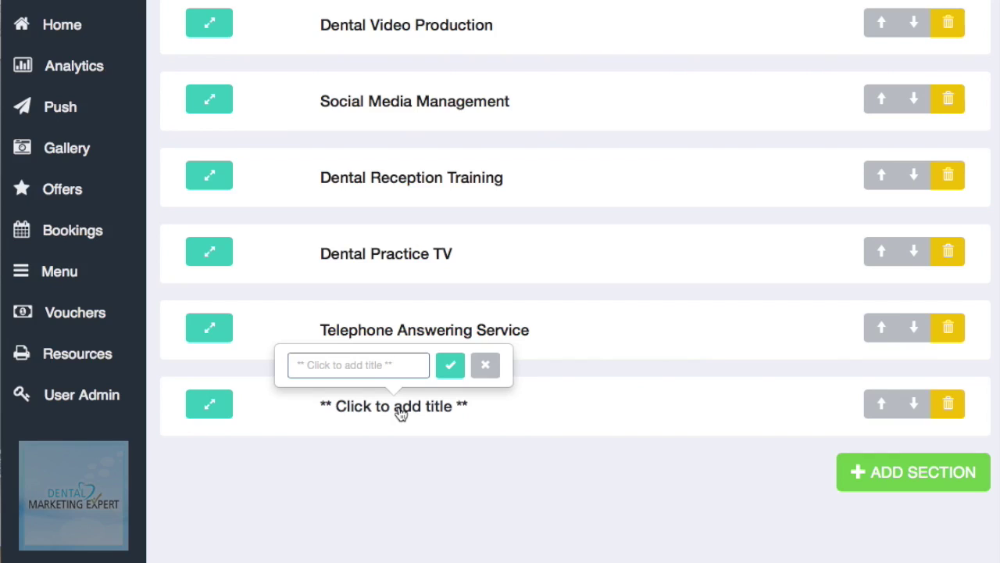
{"action": "key", "text": "BackSpace"}
{"action": "key", "text": "BackSpace"}
{"action": "key", "text": "BackSpace"}
{"action": "key", "text": "BackSpace"}
{"action": "key", "text": "BackSpace"}
{"action": "key", "text": "BackSpace"}
{"action": "key", "text": "BackSpace"}
{"action": "key", "text": "BackSpace"}
{"action": "key", "text": "BackSpace"}
{"action": "key", "text": "BackSpace"}
{"action": "key", "text": "BackSpace"}
{"action": "key", "text": "BackSpace"}
{"action": "key", "text": "BackSpace"}
{"action": "key", "text": "BackSpace"}
{"action": "key", "text": "BackSpace"}
{"action": "key", "text": "BackSpace"}
{"action": "key", "text": "BackSpace"}
{"action": "key", "text": "BackSpace"}
{"action": "key", "text": "BackSpace"}
{"action": "key", "text": "BackSpace"}
{"action": "key", "text": "BackSpace"}
{"action": "key", "text": "BackSpace"}
{"action": "type", "text": "Whitening"}
{"action": "left_click", "coordinate": [452, 364]}
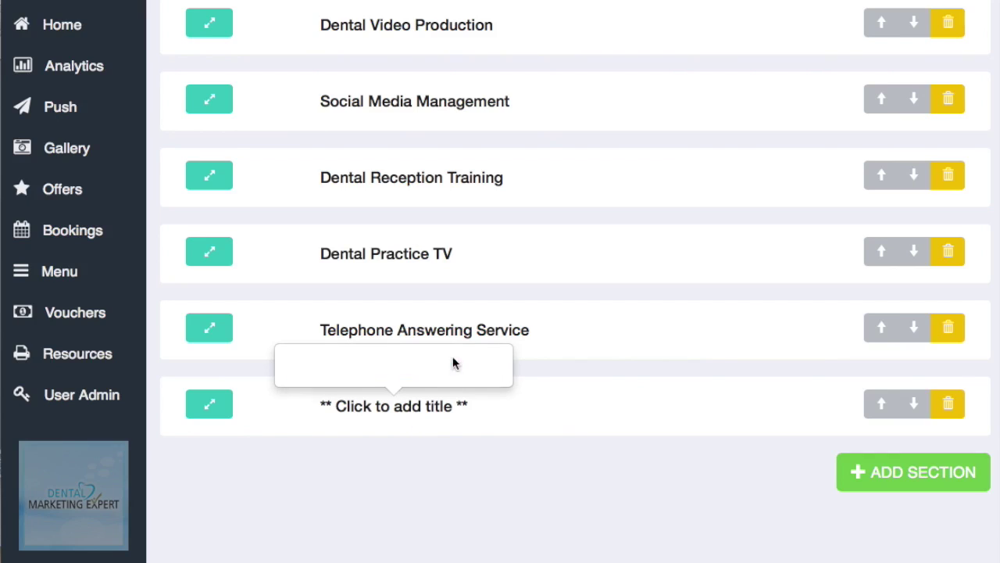
{"action": "left_click", "coordinate": [211, 406]}
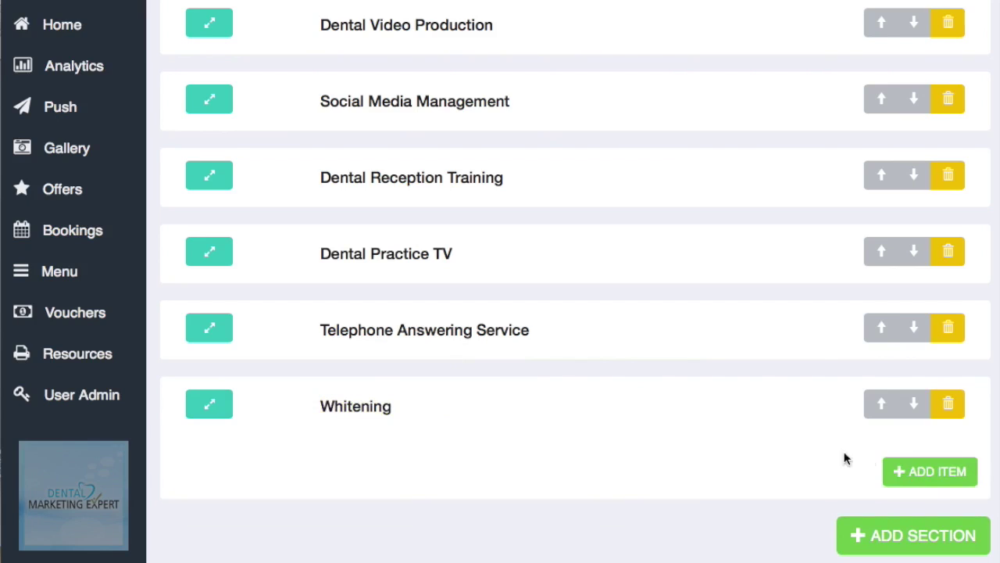
Step: Create a 'Teeth whitening' item under Whitening and expand its details
{"action": "left_click", "coordinate": [934, 476]}
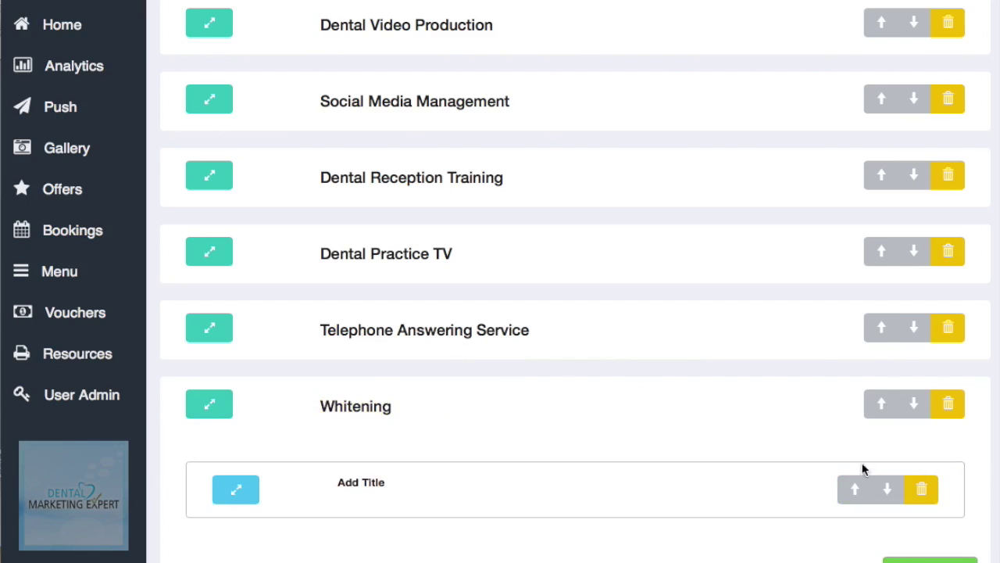
{"action": "left_click", "coordinate": [381, 486]}
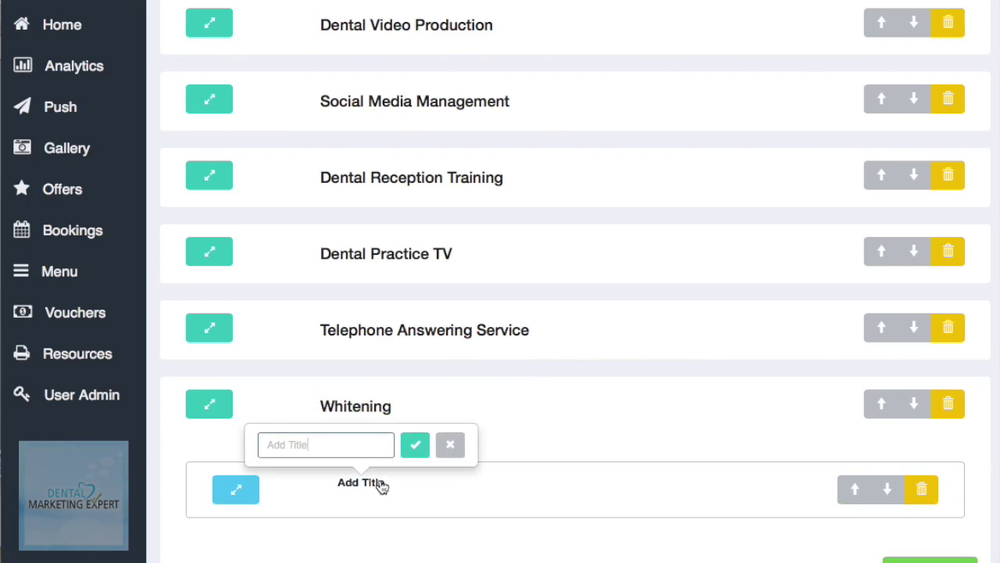
{"action": "key", "text": "BackSpace"}
{"action": "key", "text": "BackSpace"}
{"action": "key", "text": "BackSpace"}
{"action": "key", "text": "BackSpace"}
{"action": "key", "text": "BackSpace"}
{"action": "key", "text": "BackSpace"}
{"action": "key", "text": "BackSpace"}
{"action": "key", "text": "BackSpace"}
{"action": "key", "text": "BackSpace"}
{"action": "type", "text": "Teeth whitening"}
{"action": "left_click", "coordinate": [414, 444]}
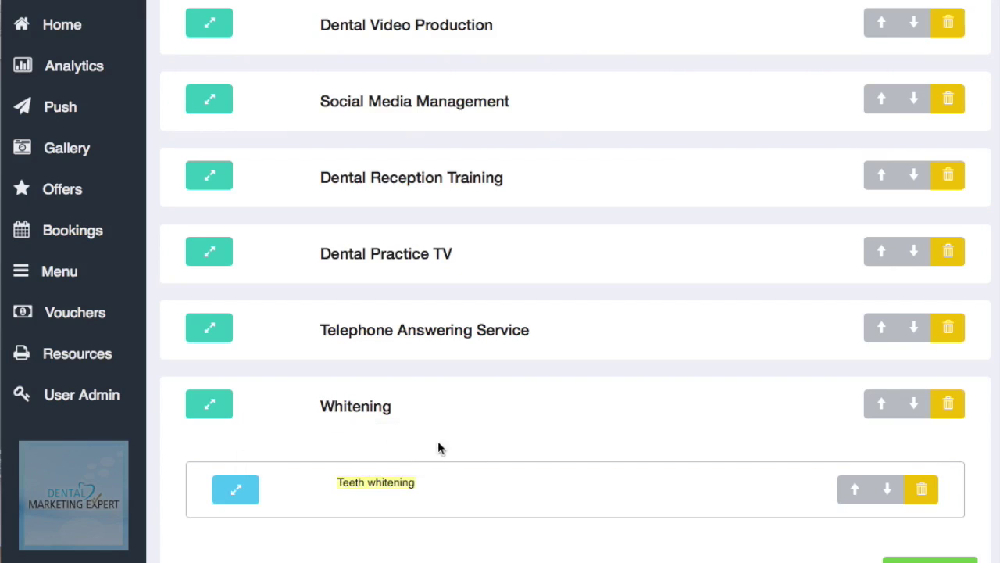
{"action": "left_click", "coordinate": [243, 498]}
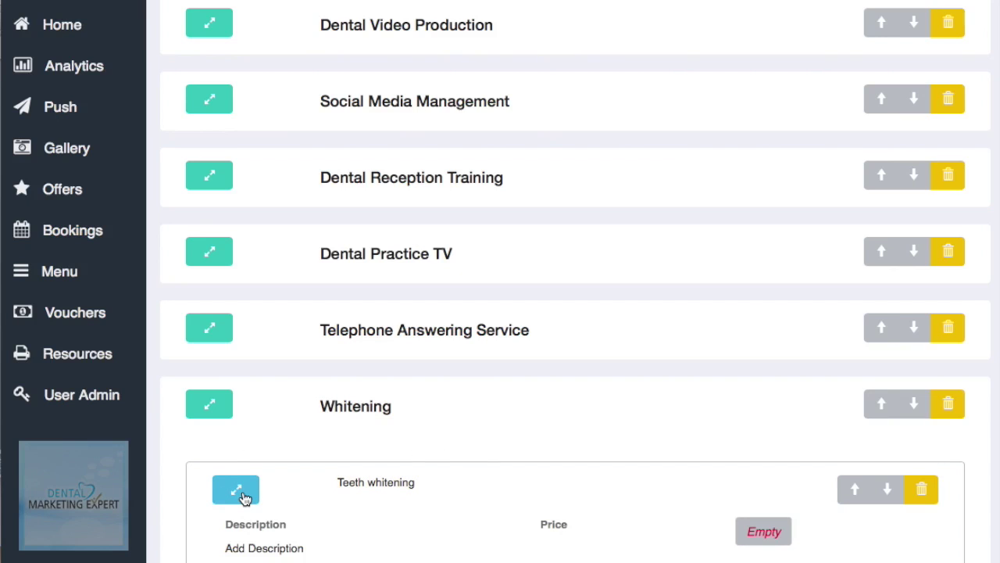
{"action": "scroll", "coordinate": [336, 495], "scroll_direction": "down", "scroll_amount": 5}
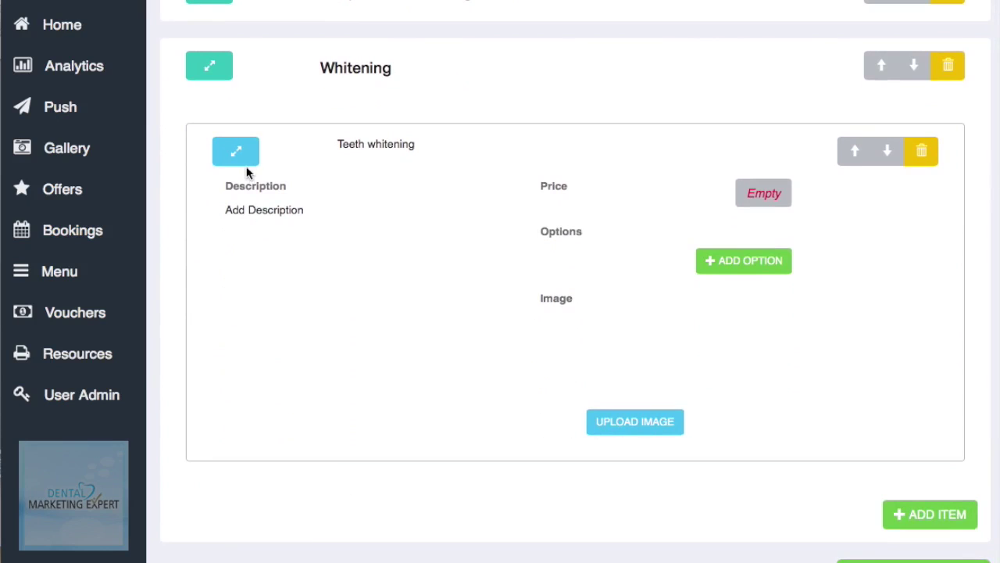
Step: Save the description 'Here is the description of the item of treatment' for Teeth whitening and open its price box
{"action": "left_click", "coordinate": [260, 213]}
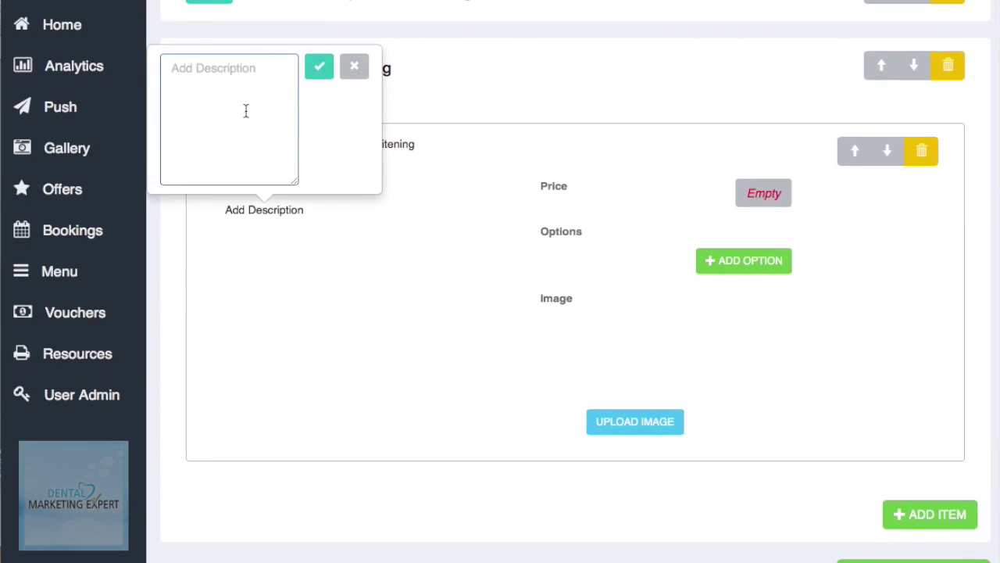
{"action": "key", "text": "BackSpace"}
{"action": "key", "text": "BackSpace"}
{"action": "key", "text": "BackSpace"}
{"action": "key", "text": "BackSpace"}
{"action": "key", "text": "BackSpace"}
{"action": "key", "text": "BackSpace"}
{"action": "key", "text": "BackSpace"}
{"action": "key", "text": "BackSpace"}
{"action": "key", "text": "BackSpace"}
{"action": "key", "text": "BackSpace"}
{"action": "key", "text": "BackSpace"}
{"action": "key", "text": "BackSpace"}
{"action": "key", "text": "BackSpace"}
{"action": "key", "text": "BackSpace"}
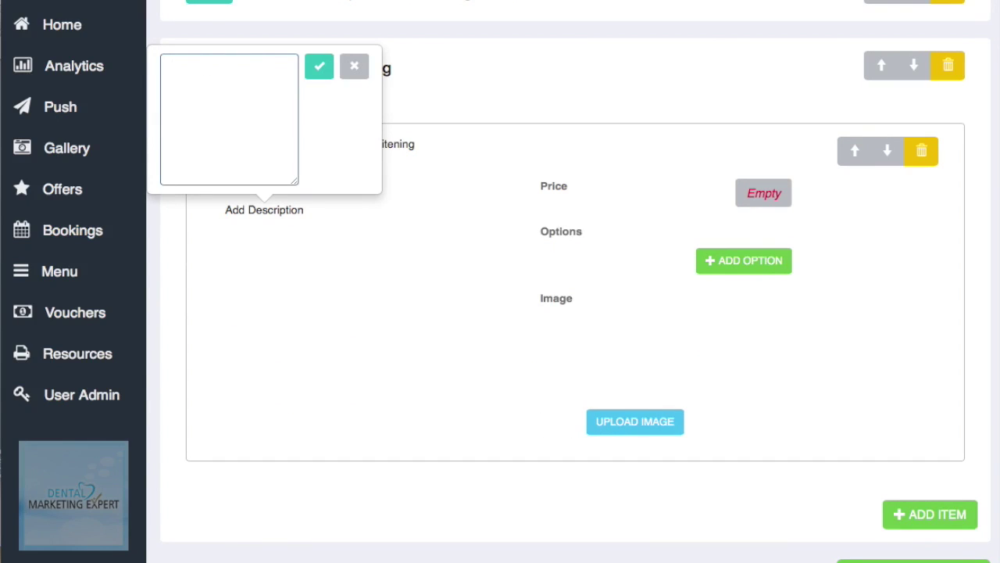
{"action": "type", "text": "Hre"}
{"action": "key", "text": "BackSpace"}
{"action": "key", "text": "BackSpace"}
{"action": "type", "text": "ere is the desctrip"}
{"action": "key", "text": "BackSpace"}
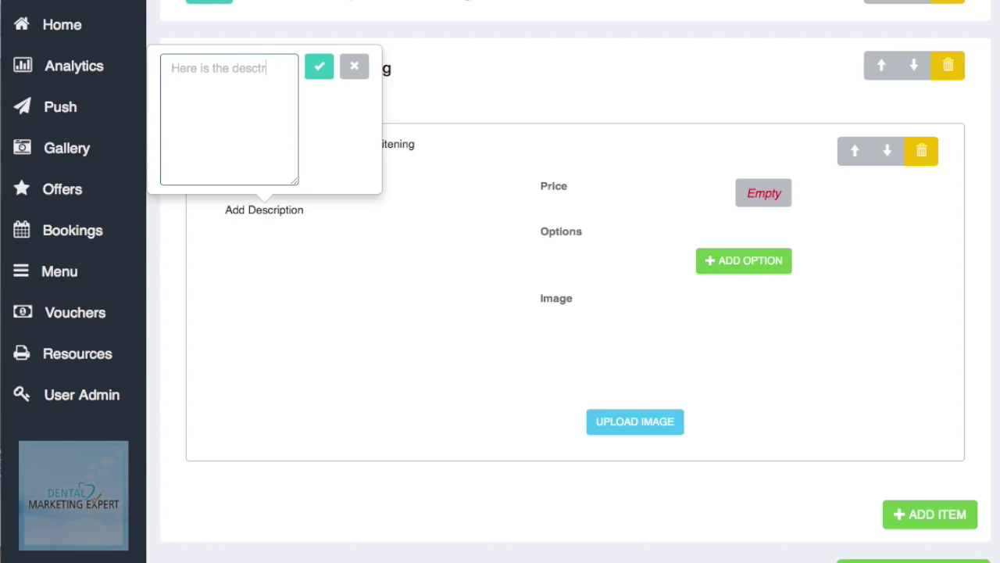
{"action": "type", "text": "ptiono"}
{"action": "key", "text": "BackSpace"}
{"action": "type", "text": "of the ite"}
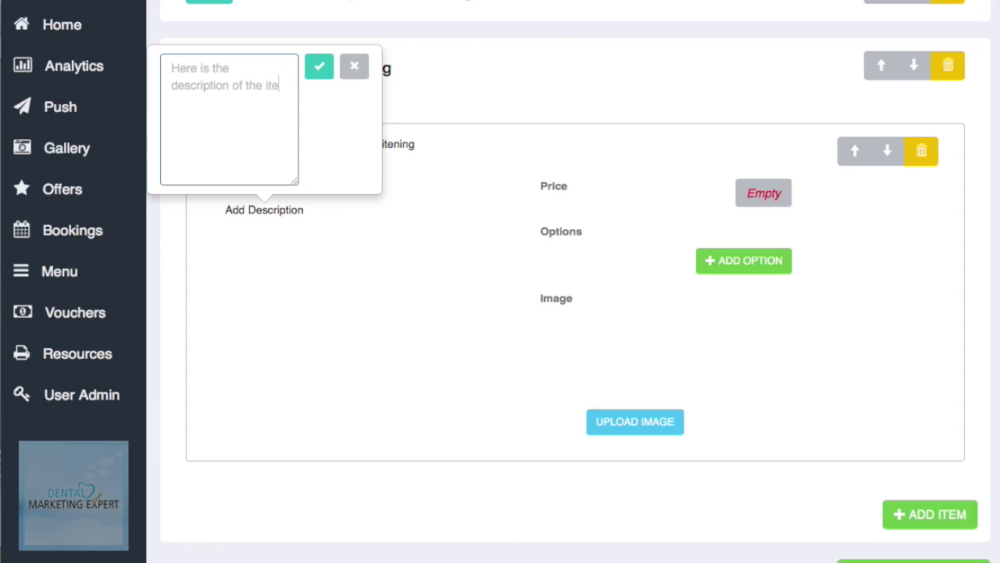
{"action": "type", "text": "m of treatment"}
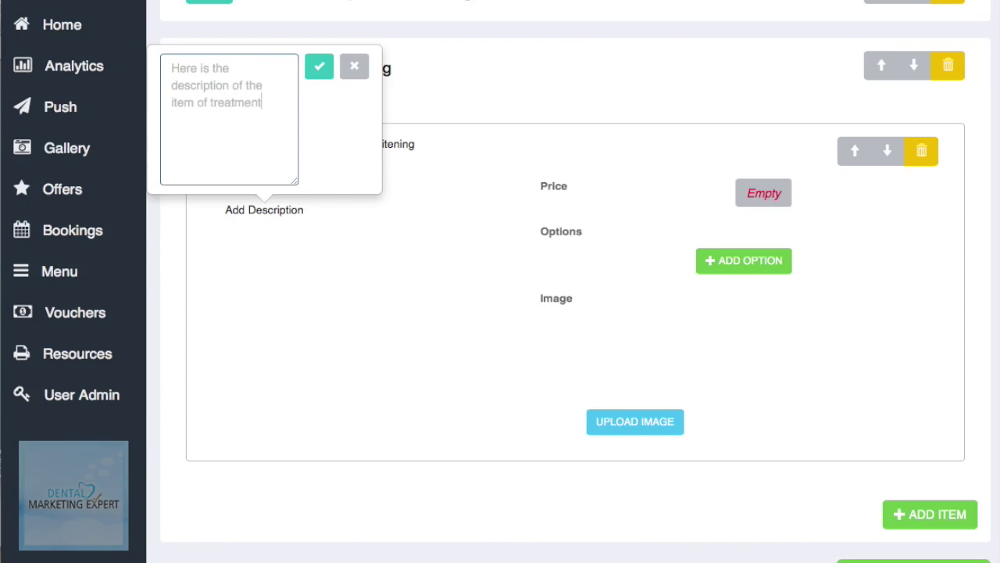
{"action": "left_click", "coordinate": [327, 73]}
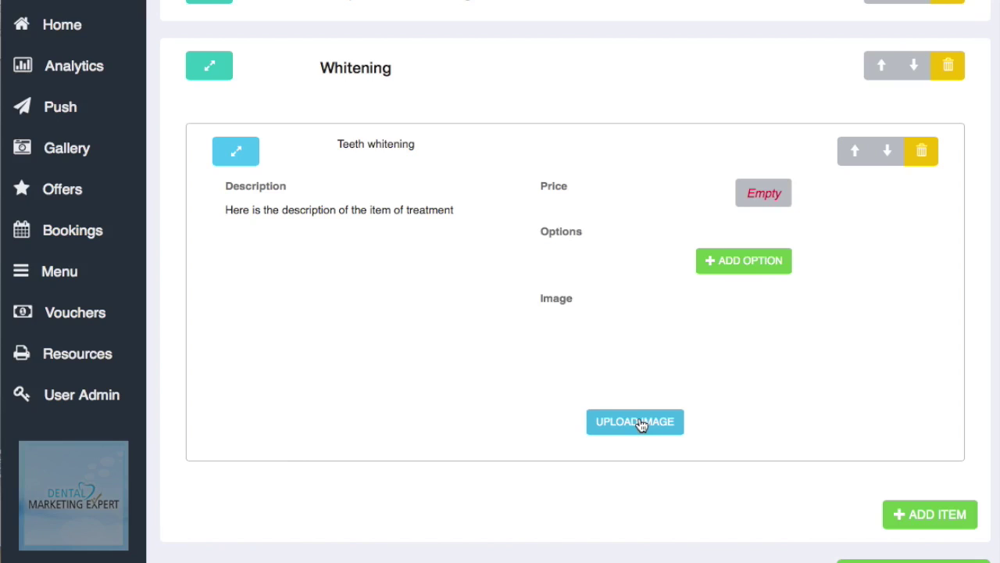
{"action": "left_click", "coordinate": [763, 195]}
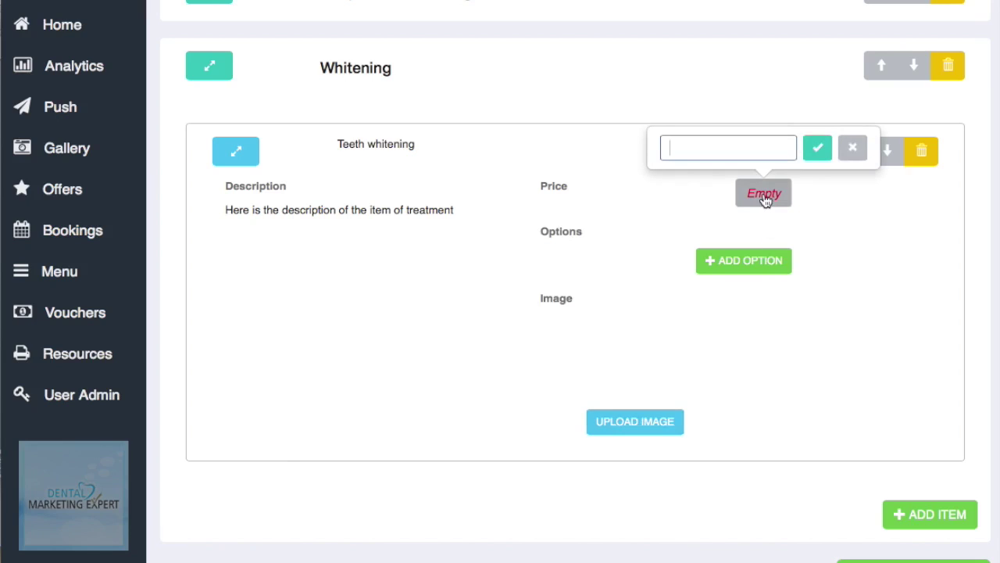
Step: Enter and confirm 300 as the Teeth whitening price
{"action": "type", "text": "300"}
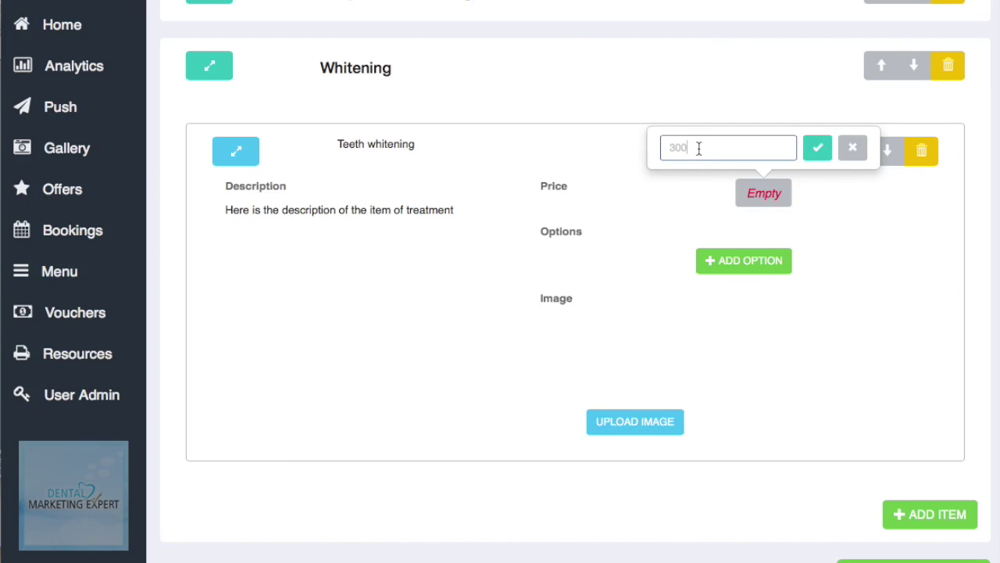
{"action": "left_click", "coordinate": [818, 152]}
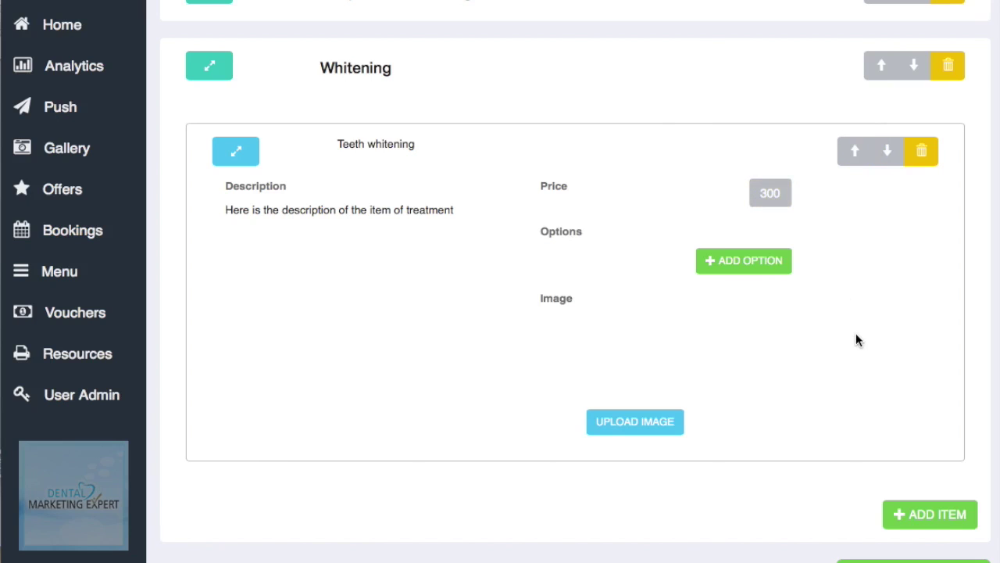
Step: Collapse the Teeth whitening item and Whitening section, then scroll back up the list
{"action": "scroll", "coordinate": [856, 338], "scroll_direction": "down", "scroll_amount": 3}
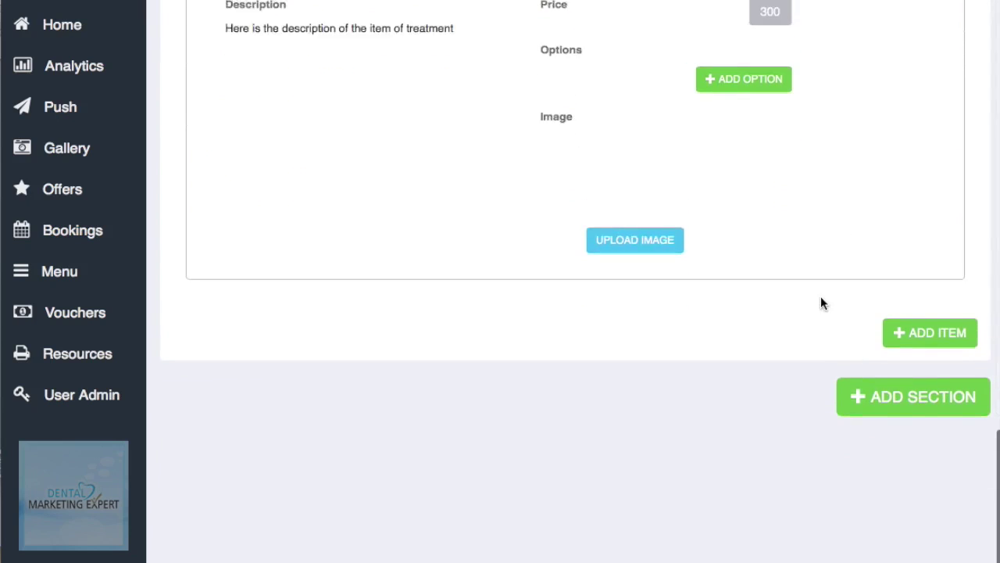
{"action": "scroll", "coordinate": [821, 302], "scroll_direction": "up", "scroll_amount": 4}
{"action": "scroll", "coordinate": [821, 303], "scroll_direction": "up", "scroll_amount": 1}
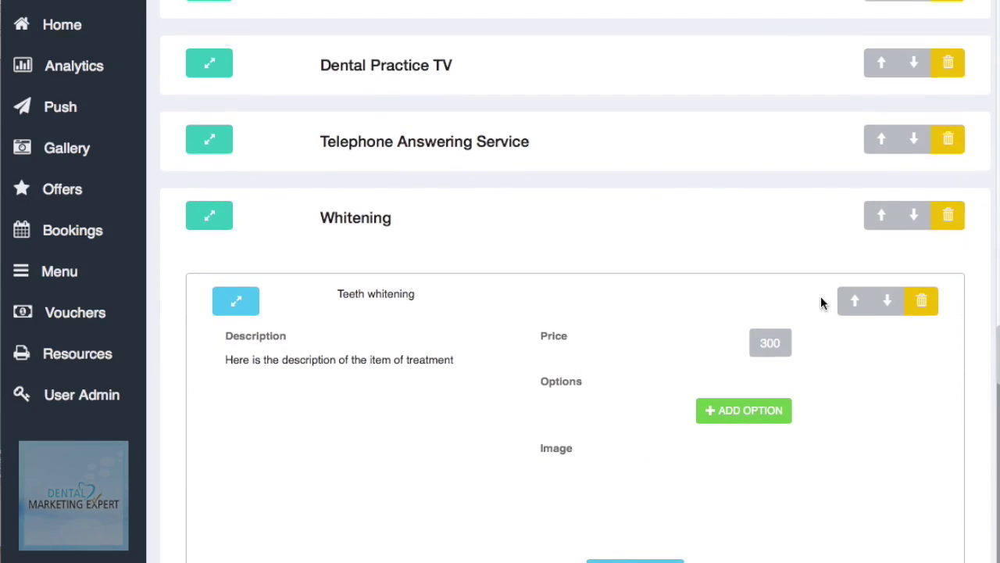
{"action": "scroll", "coordinate": [820, 303], "scroll_direction": "down", "scroll_amount": 2}
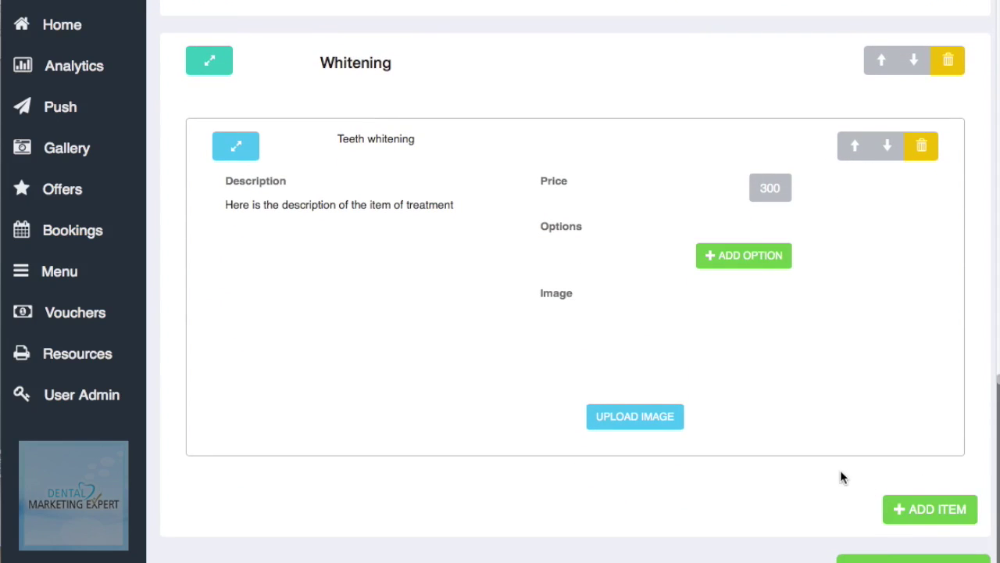
{"action": "scroll", "coordinate": [840, 469], "scroll_direction": "up", "scroll_amount": 5}
{"action": "scroll", "coordinate": [840, 469], "scroll_direction": "down", "scroll_amount": 3}
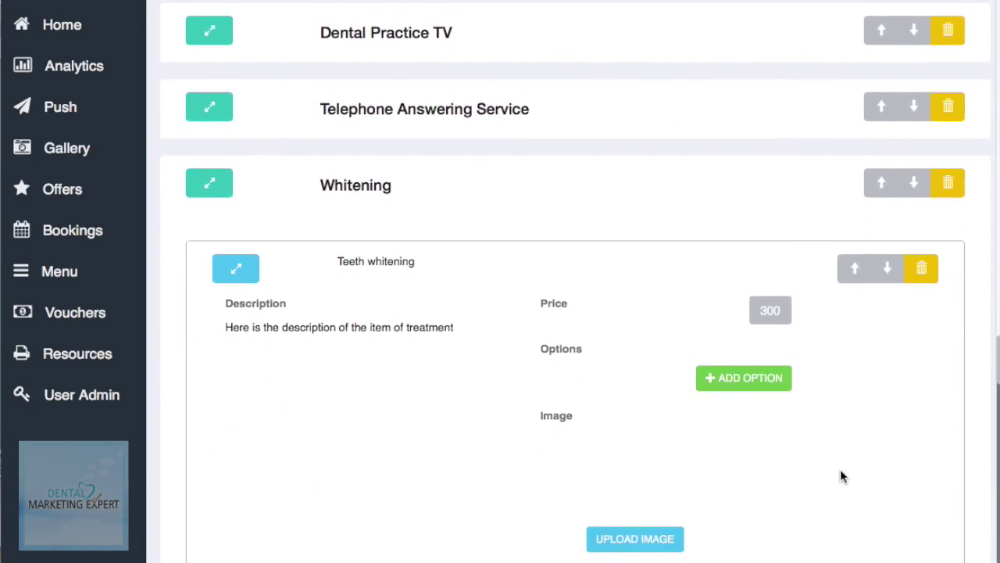
{"action": "left_click", "coordinate": [235, 257]}
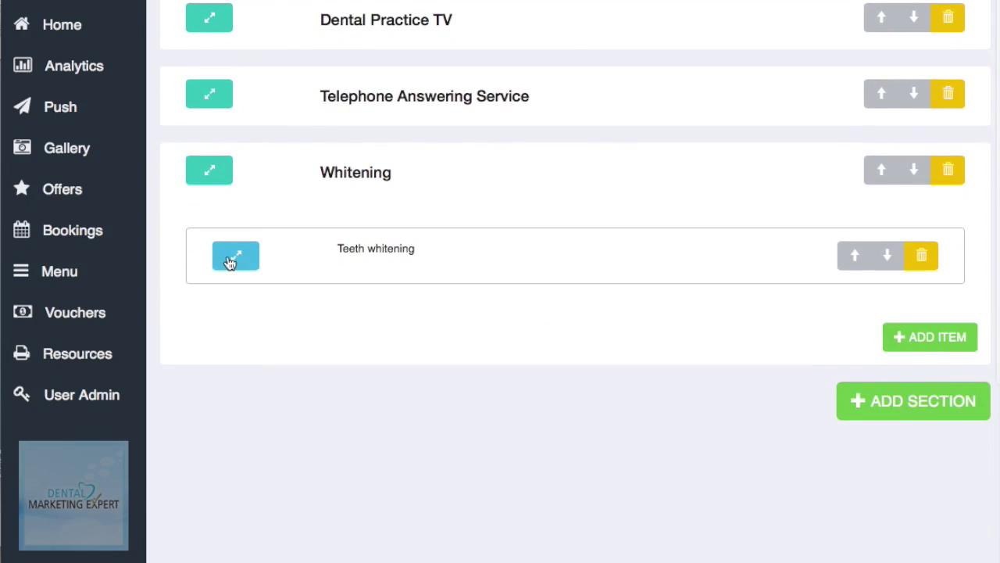
{"action": "left_click", "coordinate": [207, 180]}
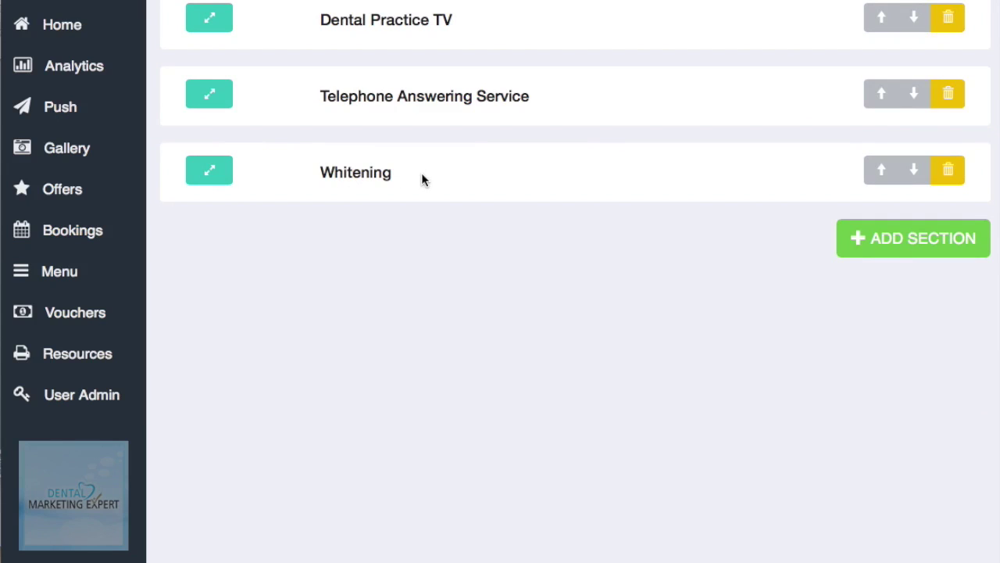
{"action": "scroll", "coordinate": [465, 360], "scroll_direction": "up", "scroll_amount": 5}
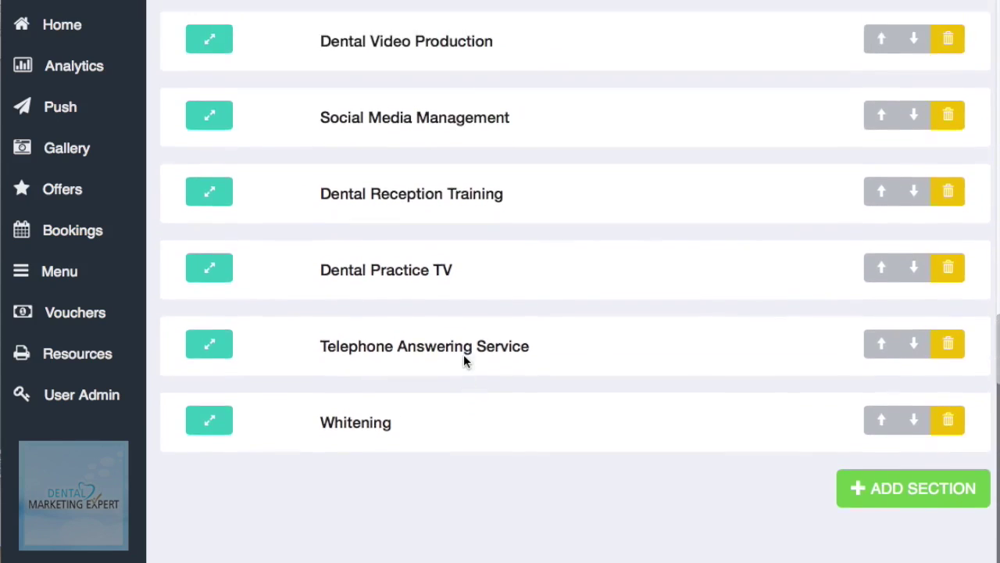
{"action": "scroll", "coordinate": [464, 362], "scroll_direction": "up", "scroll_amount": 10}
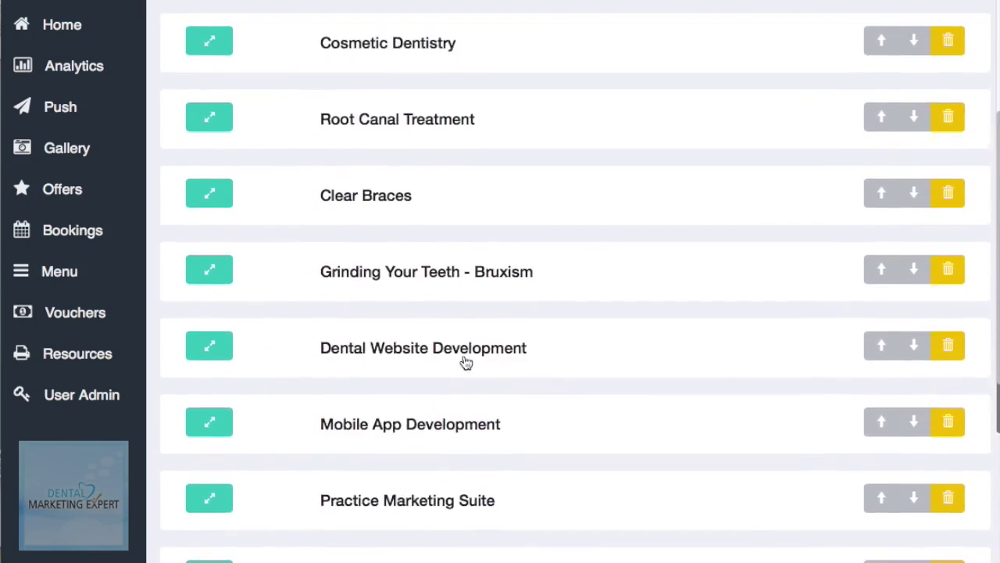
{"action": "scroll", "coordinate": [464, 361], "scroll_direction": "up", "scroll_amount": 3}
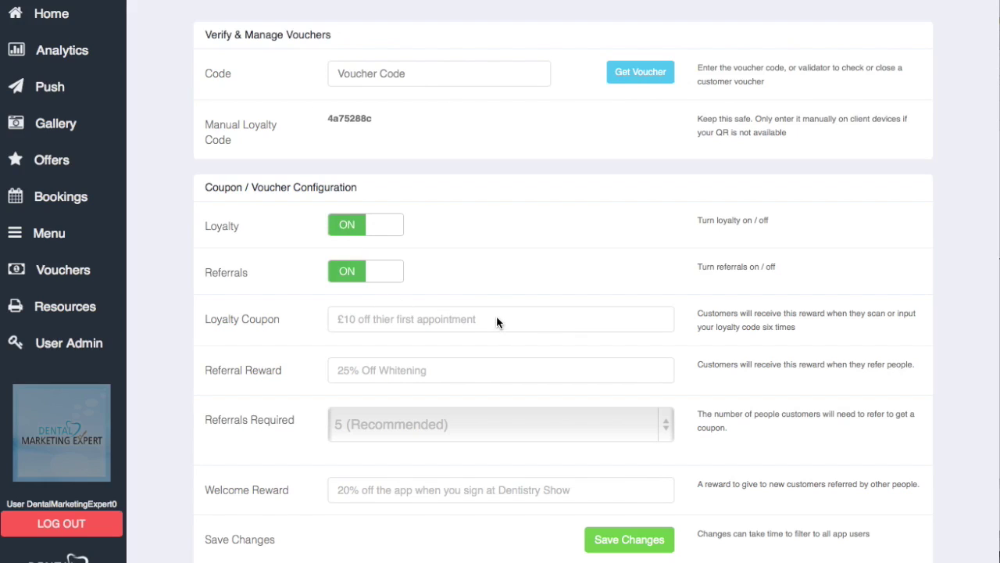
Step: Change the Loyalty Coupon to '£10 off any treatment' and Referral Reward to '£25 off any treatment'
{"action": "left_click_drag", "start_coordinate": [497, 319], "coordinate": [338, 320]}
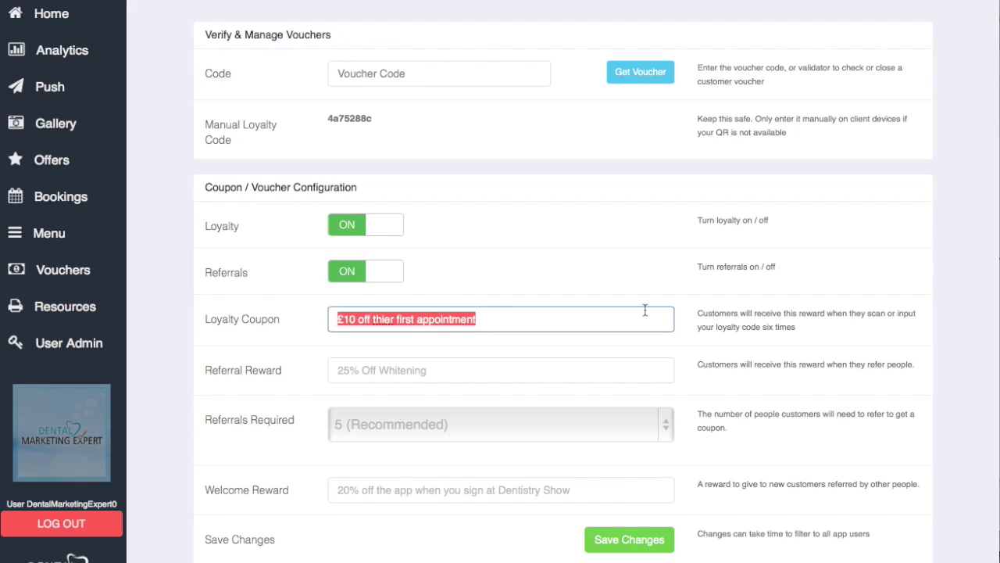
{"action": "type", "text": "£10"}
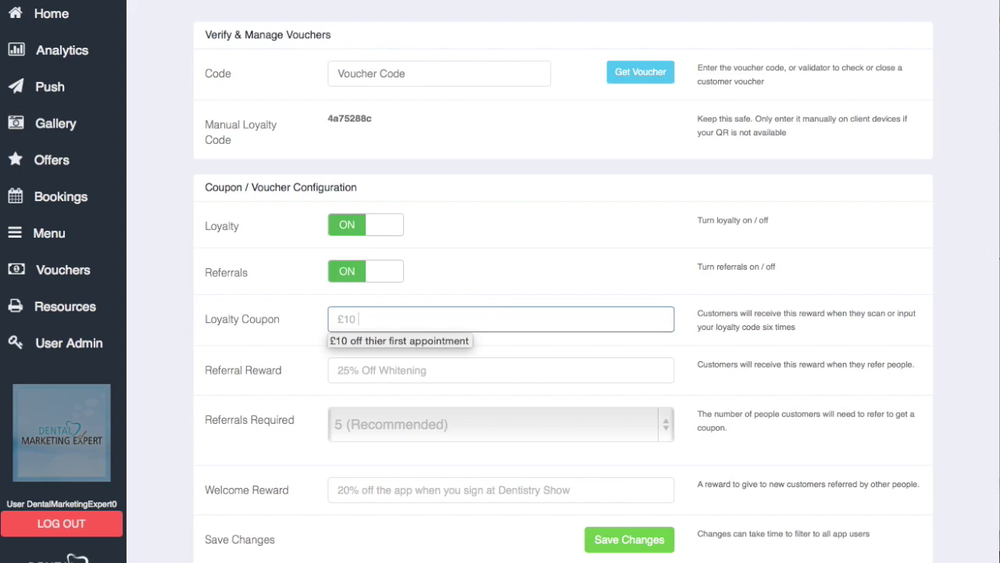
{"action": "type", "text": " off an"}
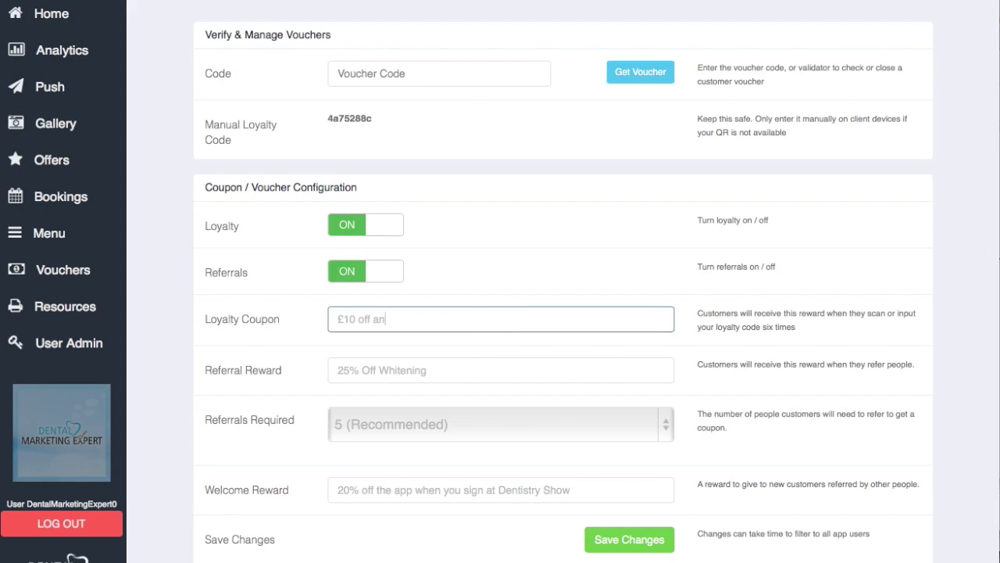
{"action": "type", "text": "y treatment"}
{"action": "left_click_drag", "start_coordinate": [447, 370], "coordinate": [311, 368]}
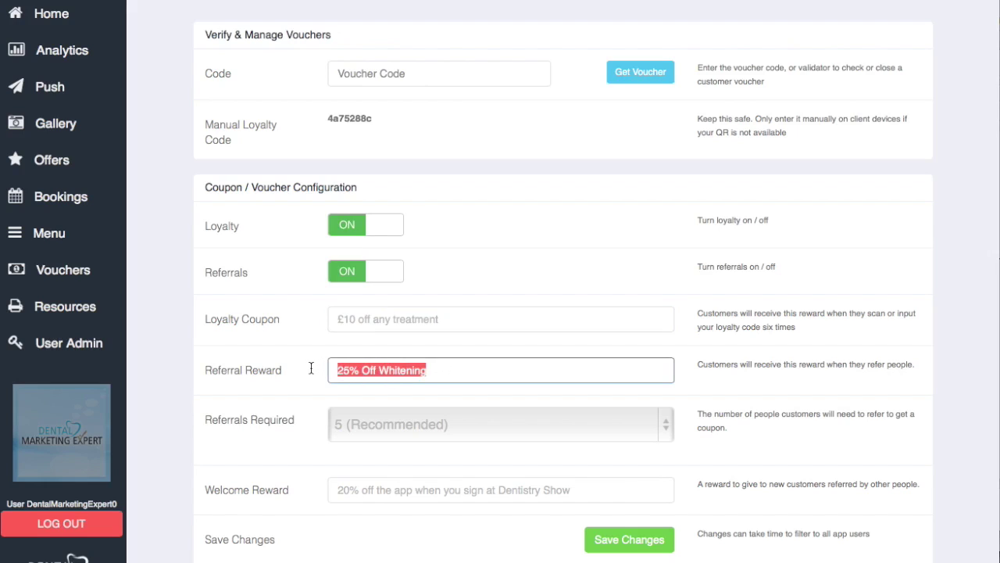
{"action": "type", "text": "£25"}
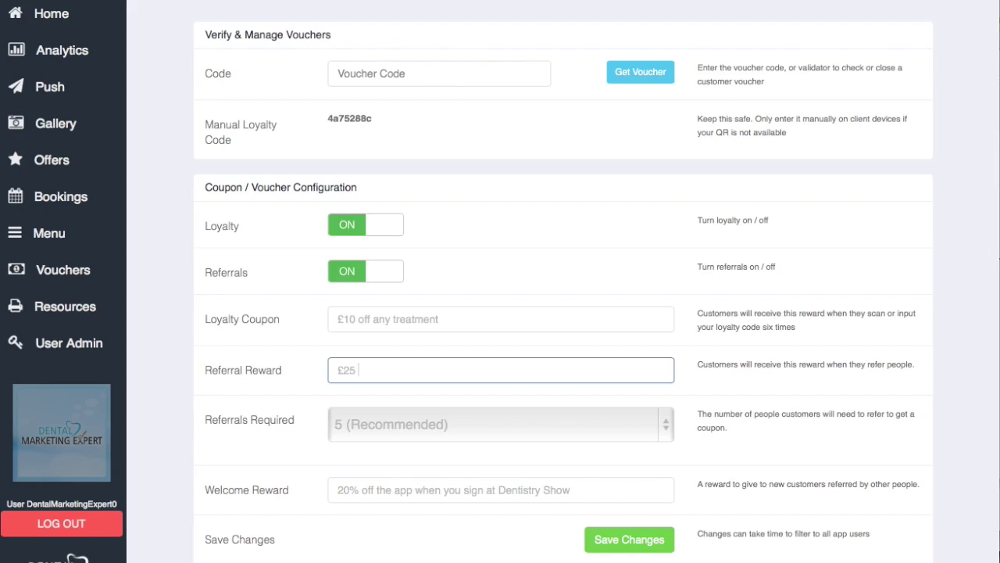
{"action": "type", "text": " off any treatment"}
Step: Keep 5 (Recommended) referrals required and set the Welcome Reward to '20% off any treatment'
{"action": "left_click", "coordinate": [670, 423]}
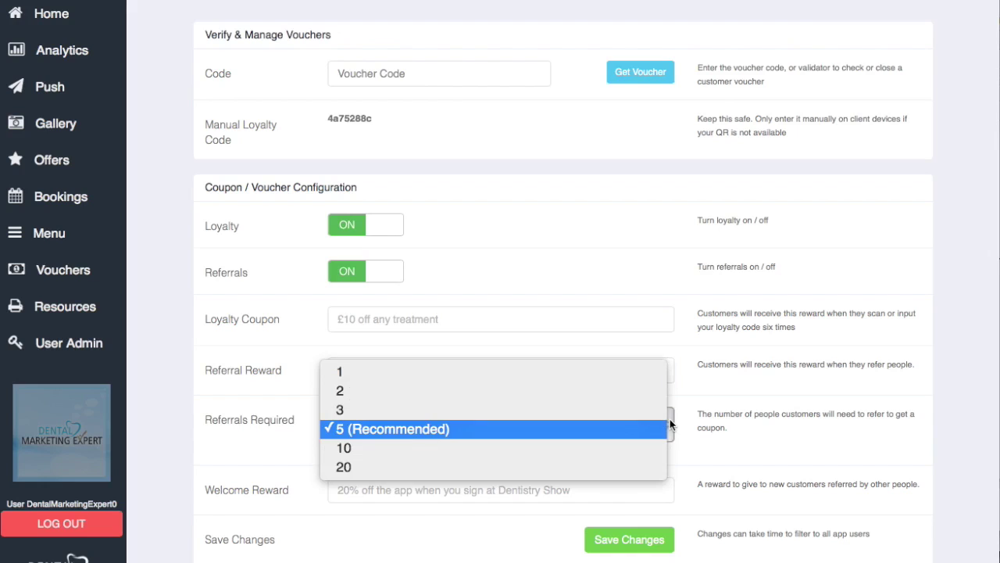
{"action": "left_click", "coordinate": [630, 425]}
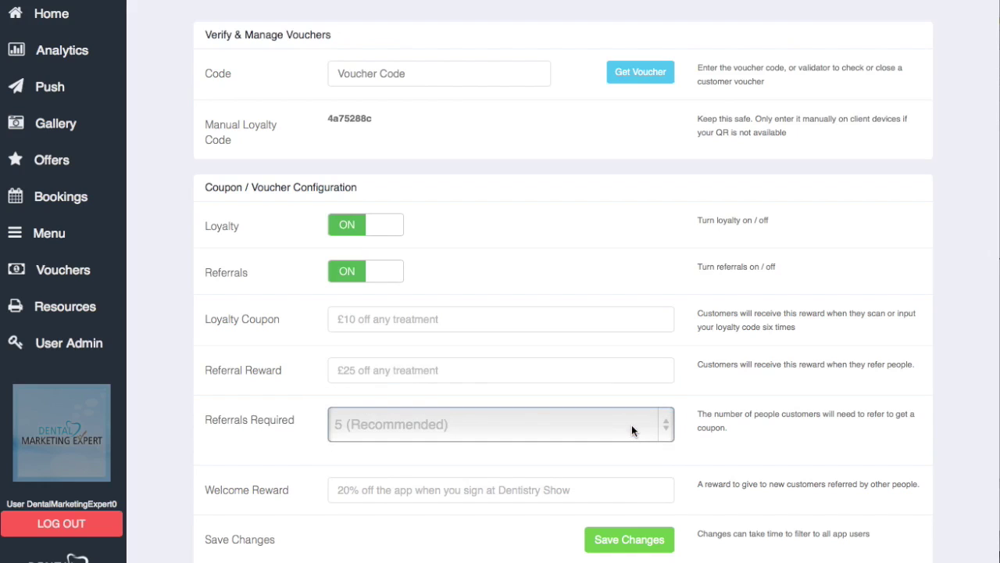
{"action": "left_click", "coordinate": [581, 491]}
{"action": "left_click_drag", "start_coordinate": [581, 491], "coordinate": [323, 490]}
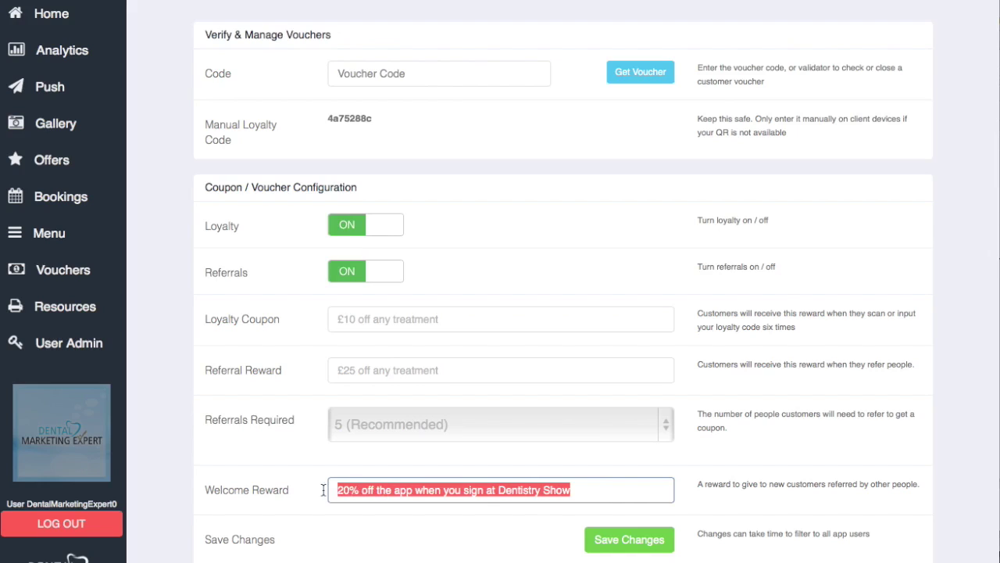
{"action": "type", "text": "2"}
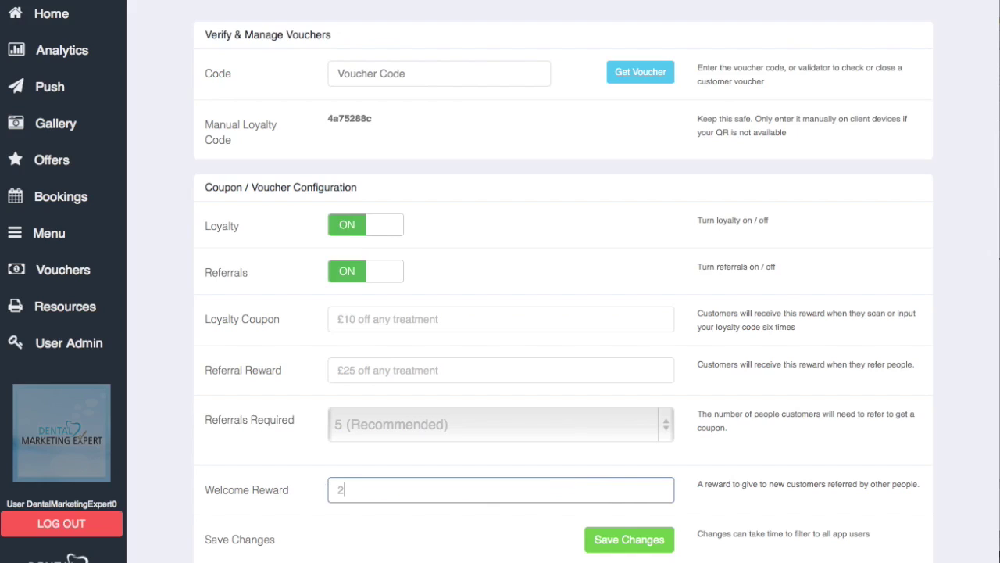
{"action": "type", "text": "0%"}
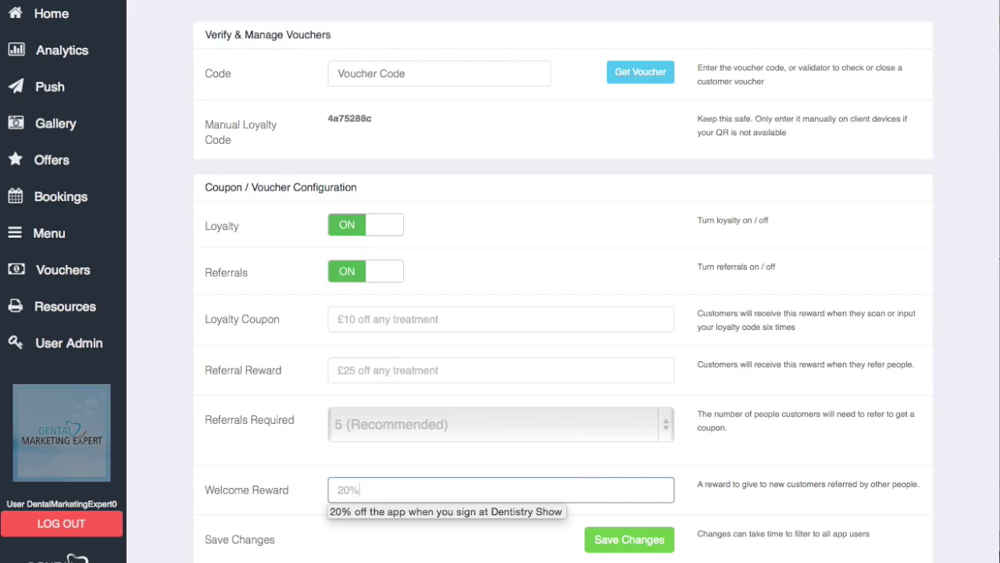
{"action": "type", "text": " off a"}
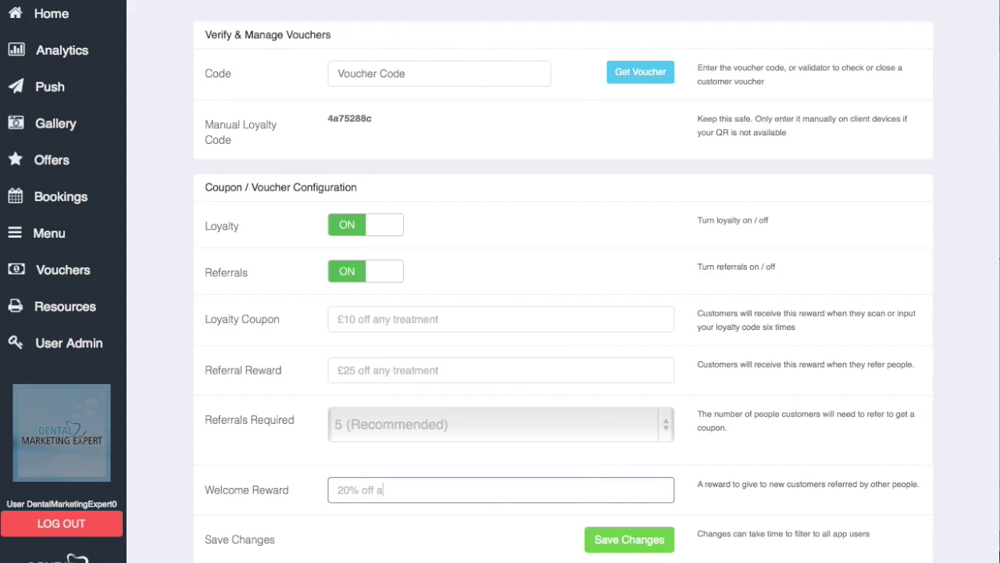
{"action": "type", "text": "ny treatment"}
Step: Save and publish the voucher reward changes, dismissing the stray app menu
{"action": "left_click", "coordinate": [606, 549]}
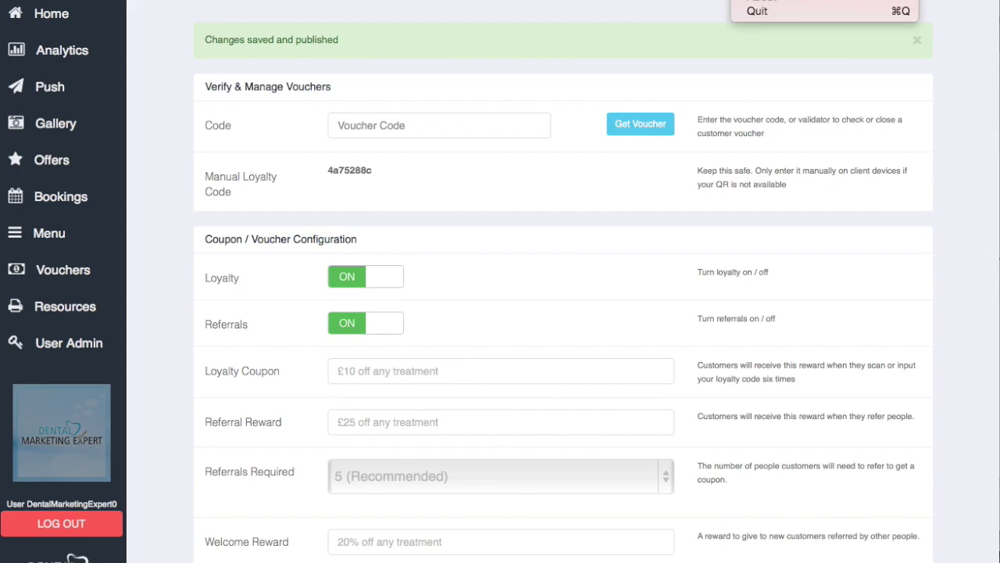
{"action": "key", "text": "Escape"}
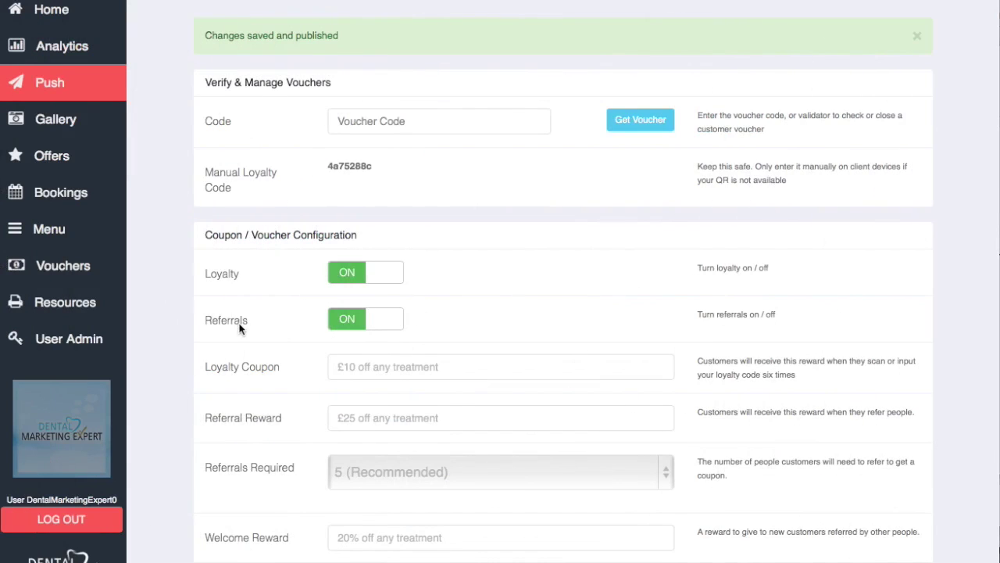
Step: Go to Resources and look over the App QR Code, Loyalty QR Card and App Poster
{"action": "left_click", "coordinate": [65, 305]}
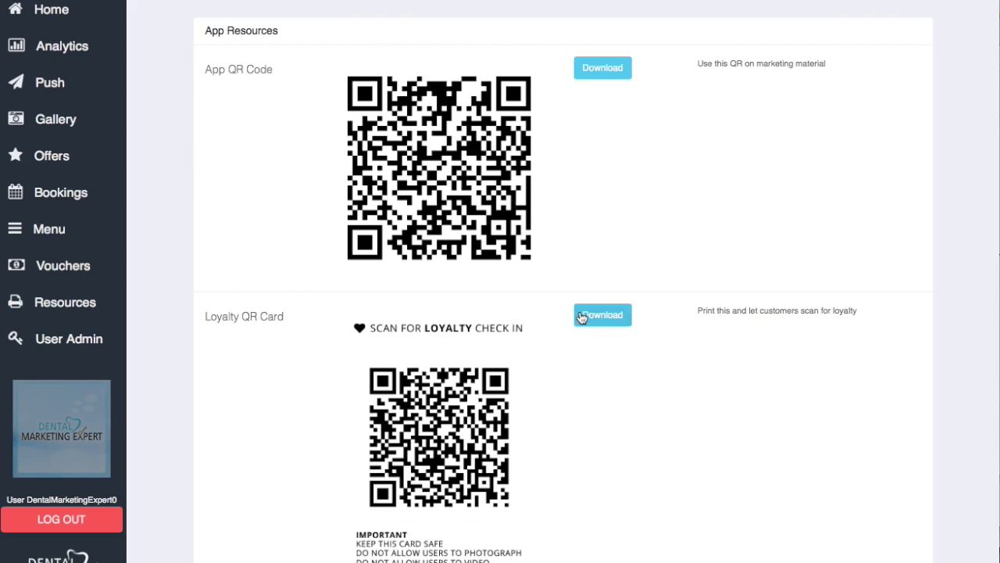
{"action": "scroll", "coordinate": [580, 320], "scroll_direction": "down", "scroll_amount": 3}
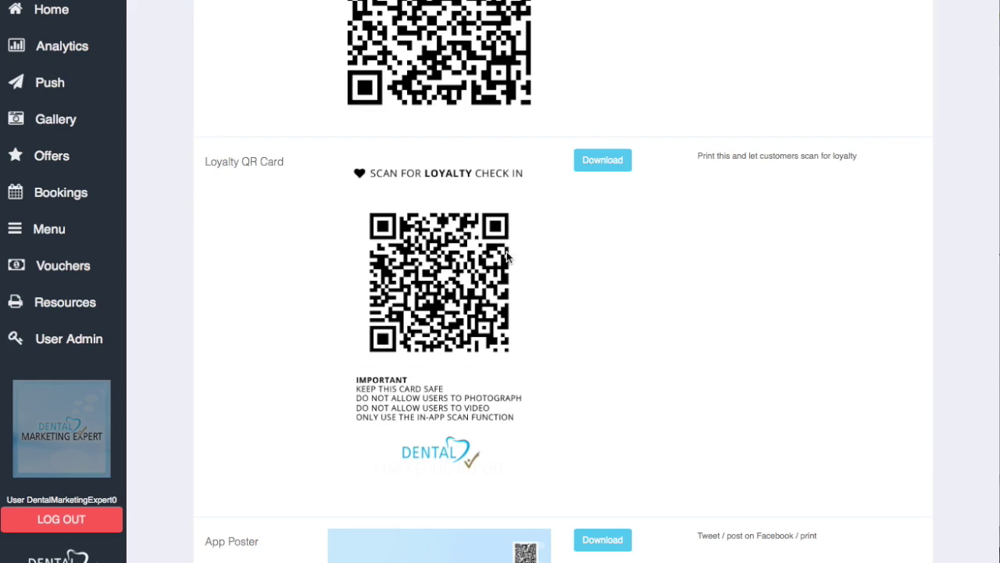
{"action": "scroll", "coordinate": [696, 344], "scroll_direction": "down", "scroll_amount": 3}
{"action": "scroll", "coordinate": [696, 345], "scroll_direction": "down", "scroll_amount": 3}
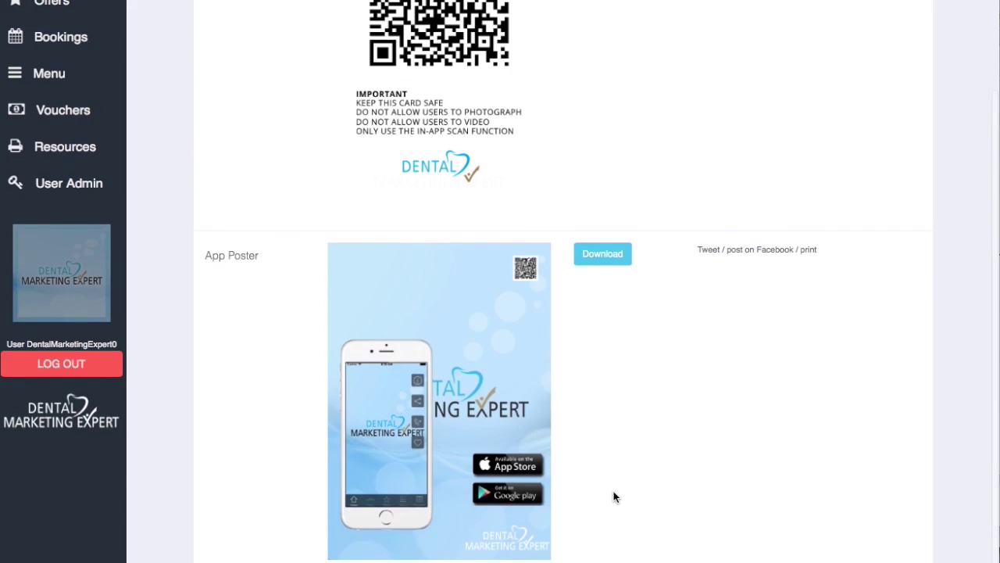
{"action": "scroll", "coordinate": [614, 497], "scroll_direction": "up", "scroll_amount": 4}
{"action": "scroll", "coordinate": [615, 497], "scroll_direction": "up", "scroll_amount": 3}
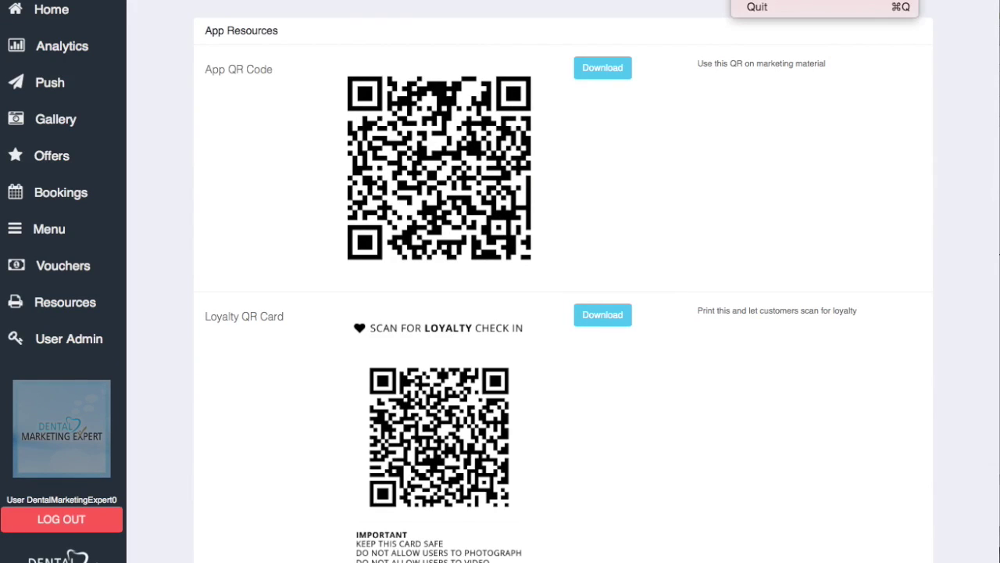
{"action": "key", "text": "Escape"}
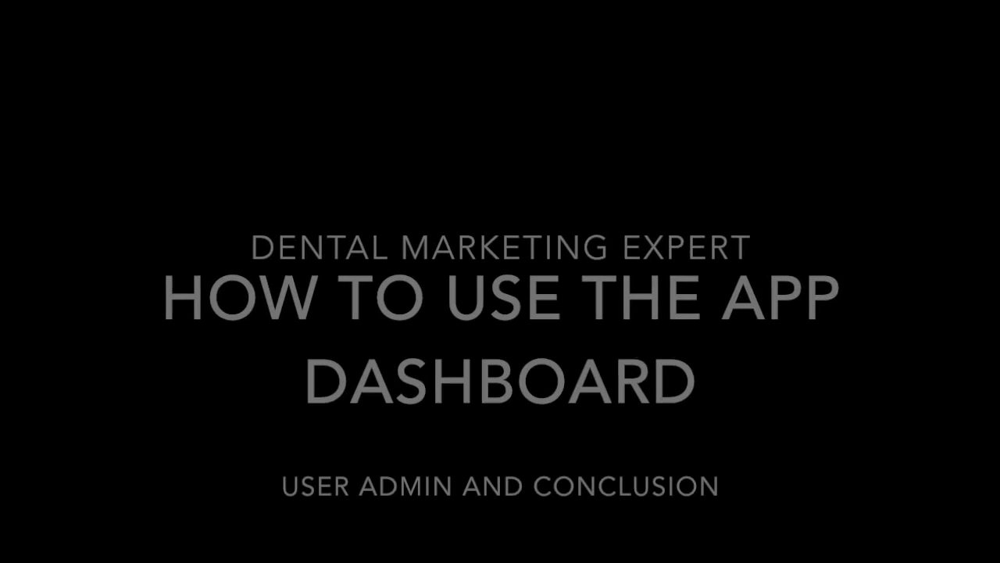